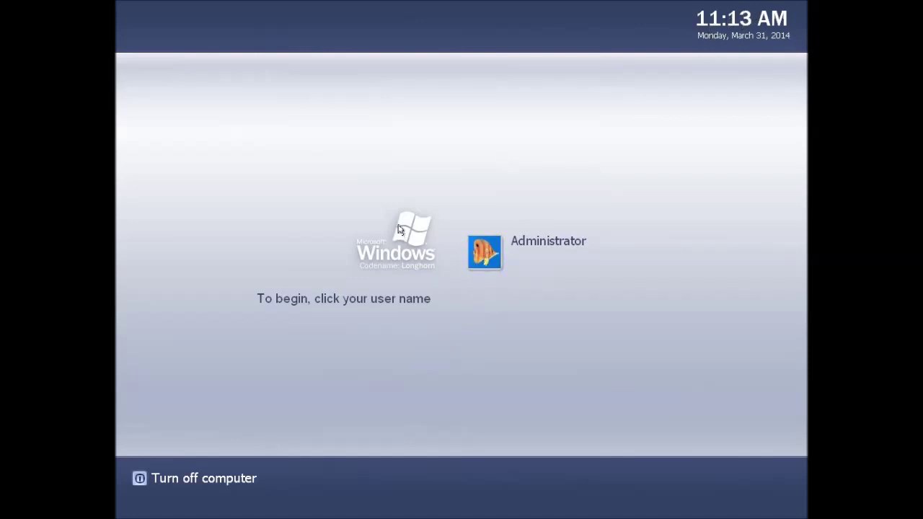
# Log on as Administrator and install the Printer Port driver automatically, continuing past the Windows Logo testing warning.
pyautogui.click(485, 260)
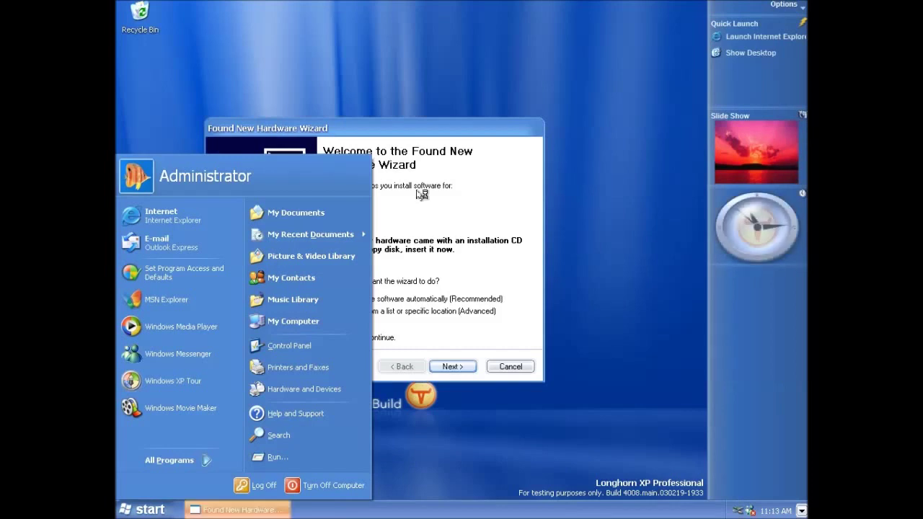
pyautogui.click(452, 225)
pyautogui.click(438, 365)
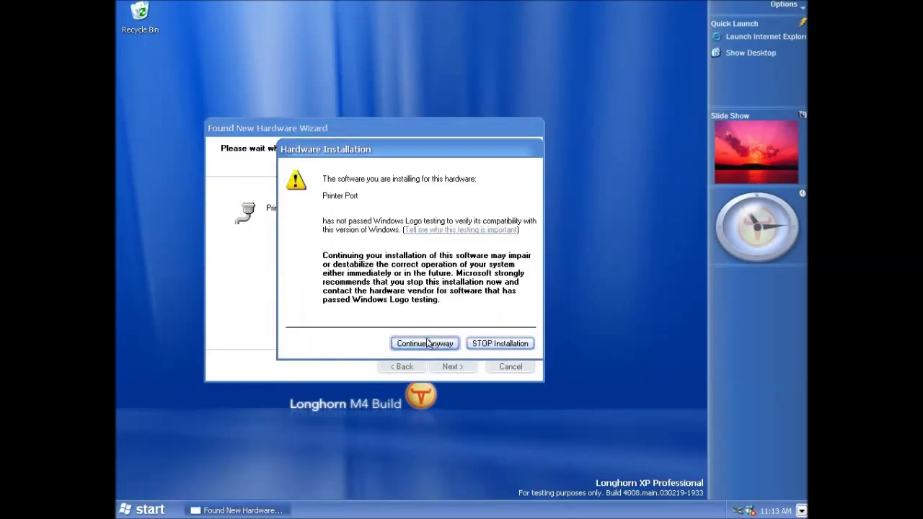
pyautogui.click(425, 340)
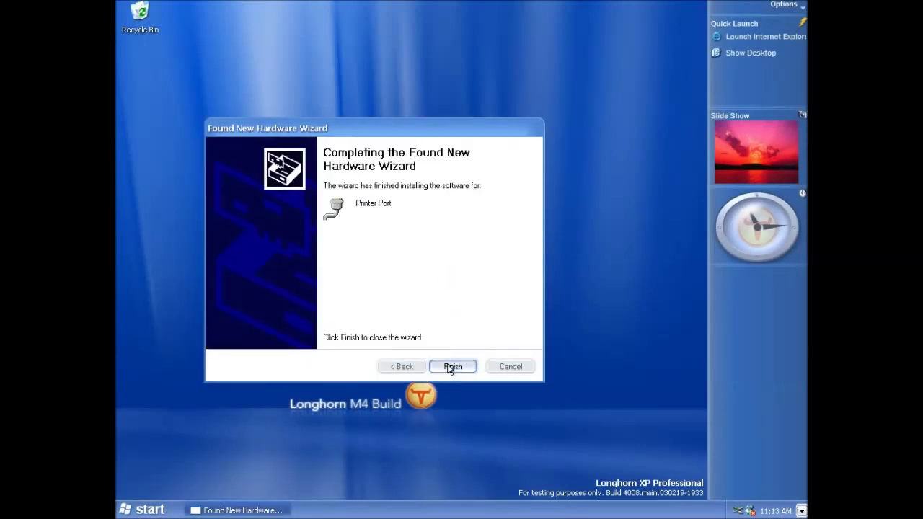
pyautogui.click(449, 365)
# Accept the automatic driver installation for the next detected hardware device and finish its wizard.
pyautogui.click(407, 307)
pyautogui.click(423, 342)
pyautogui.click(414, 318)
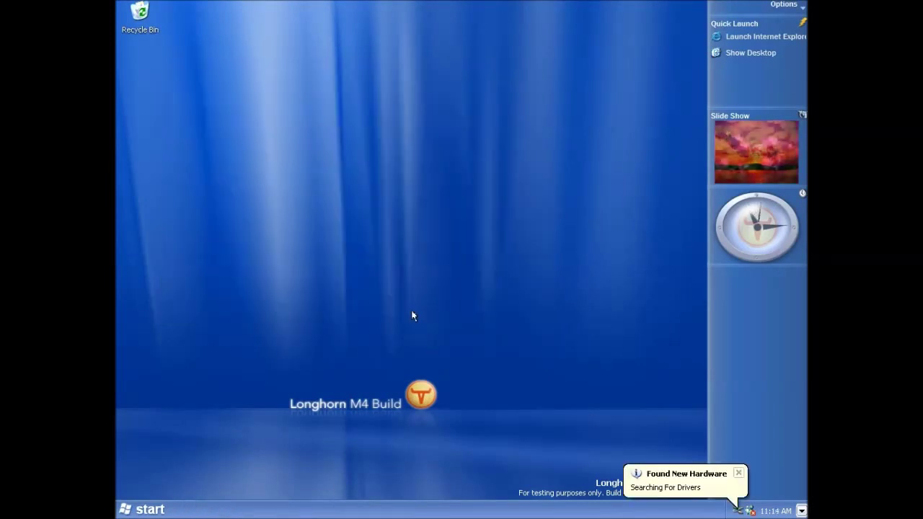
# Try to install the Microsoft PS/2 Mouse driver automatically, then cancel the driver search.
pyautogui.click(417, 327)
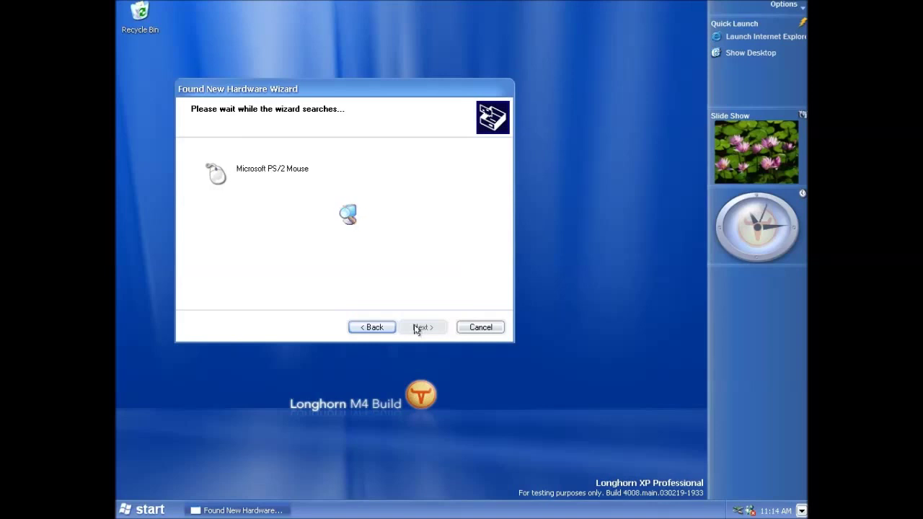
pyautogui.moveTo(365, 88); pyautogui.dragTo(399, 93)
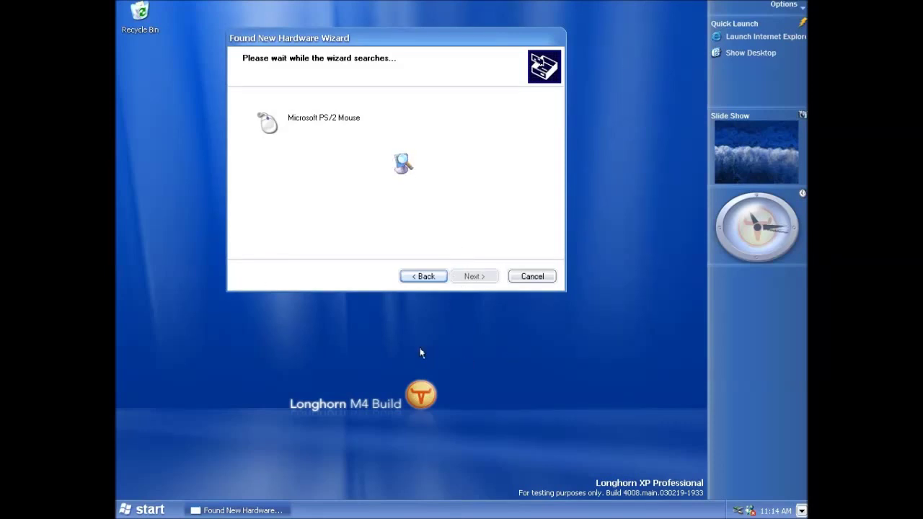
pyautogui.click(516, 279)
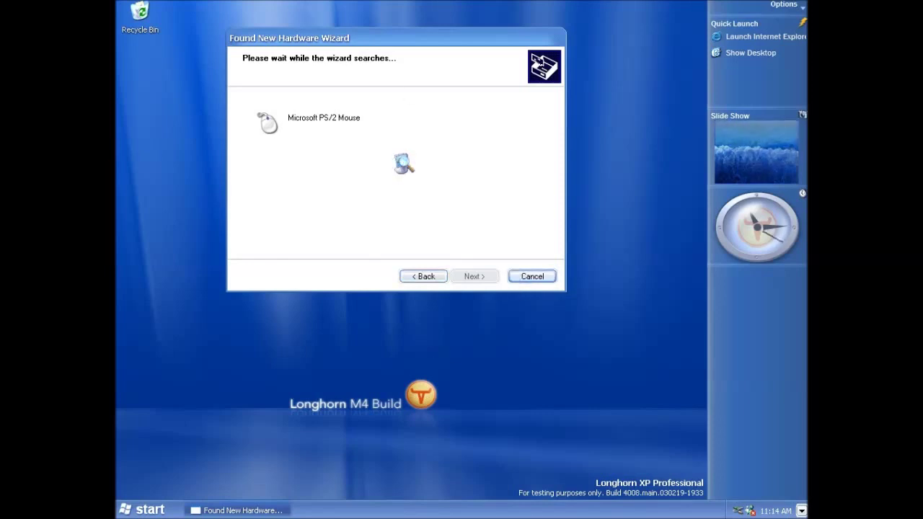
# Force the Found New Hardware Wizard to end from Task Manager and decline to send an error report.
pyautogui.rightClick(337, 508)
pyautogui.click(361, 469)
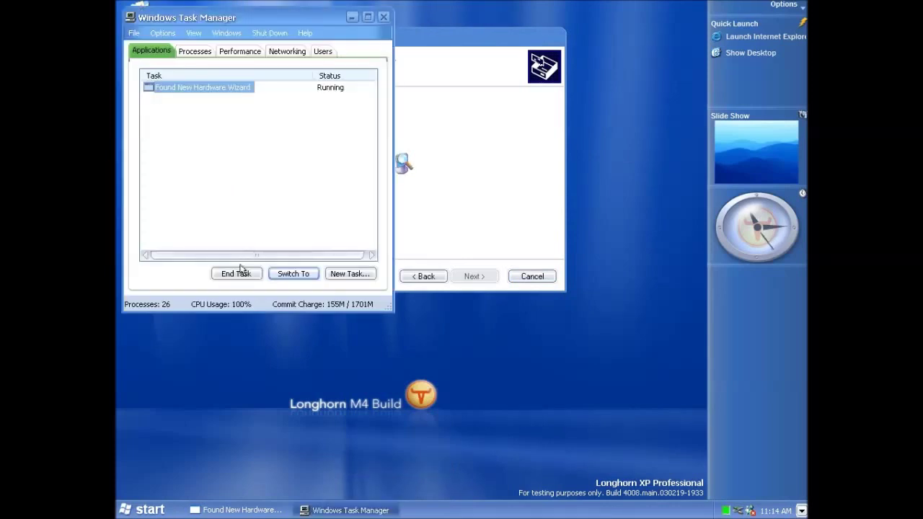
pyautogui.click(236, 273)
pyautogui.click(383, 17)
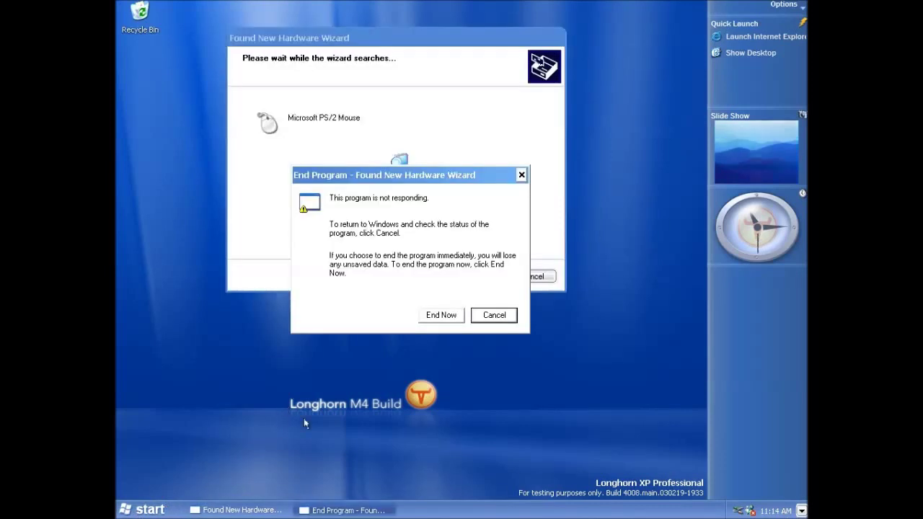
pyautogui.click(439, 315)
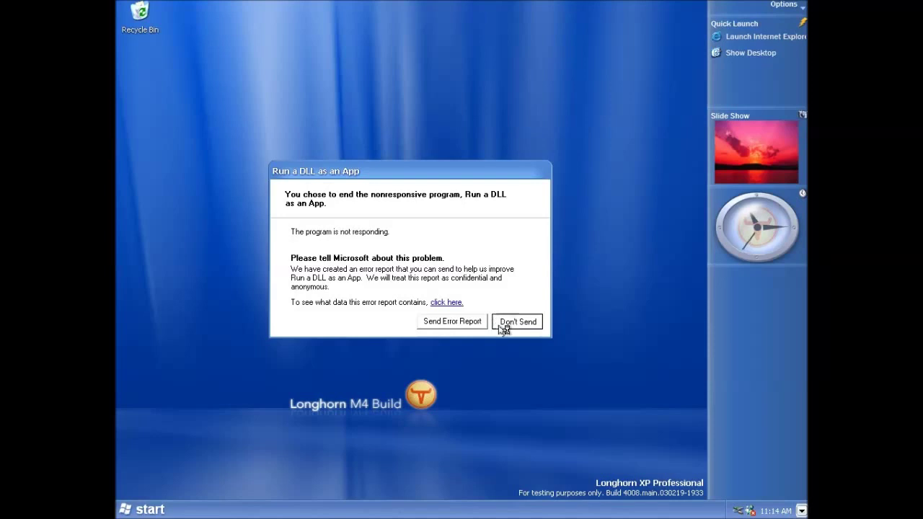
pyautogui.click(504, 325)
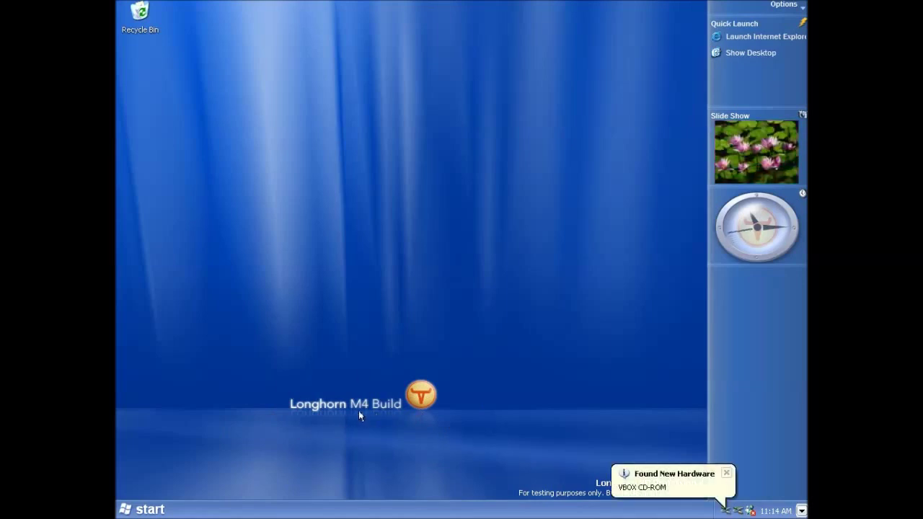
# Start the automatic driver search for the CD-ROM Drive and move the wizard window nearer the Sidebar.
pyautogui.click(365, 273)
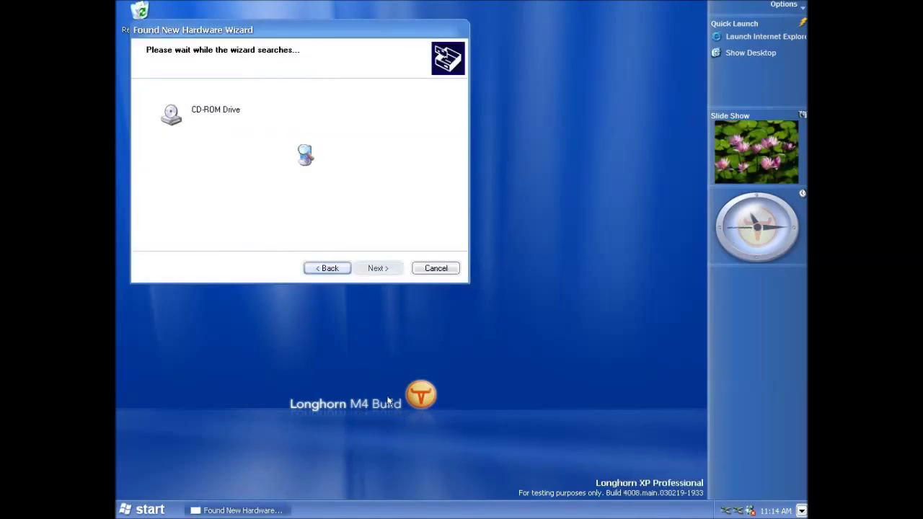
pyautogui.moveTo(350, 35); pyautogui.dragTo(472, 35)
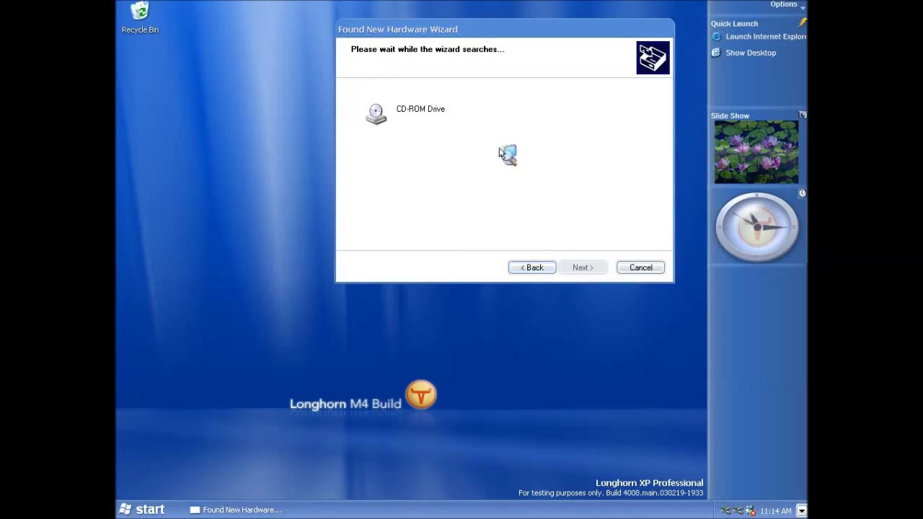
# Rearrange the Sidebar tiles so that the clock sits above the Slide Show.
pyautogui.moveTo(796, 196); pyautogui.dragTo(742, 172)
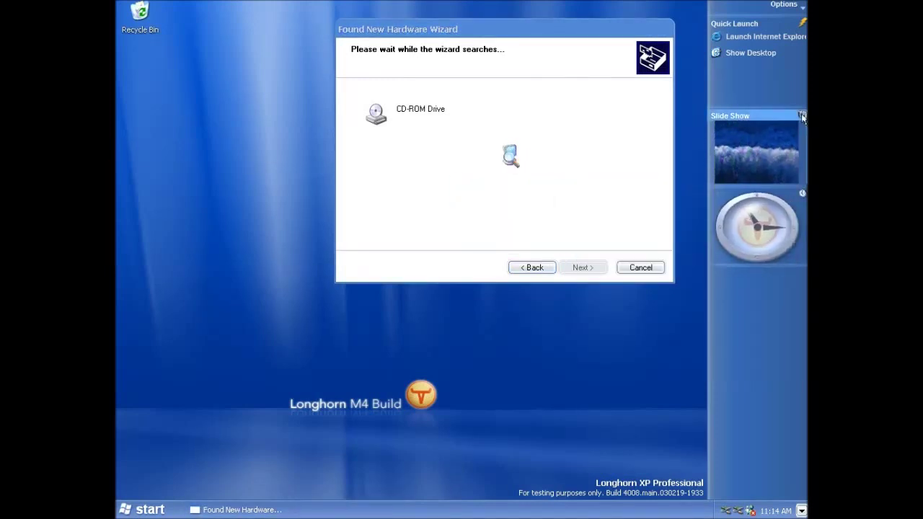
pyautogui.moveTo(793, 118); pyautogui.dragTo(789, 207)
# Set the Sidebar side to Top and after that to Bottom.
pyautogui.click(798, 7)
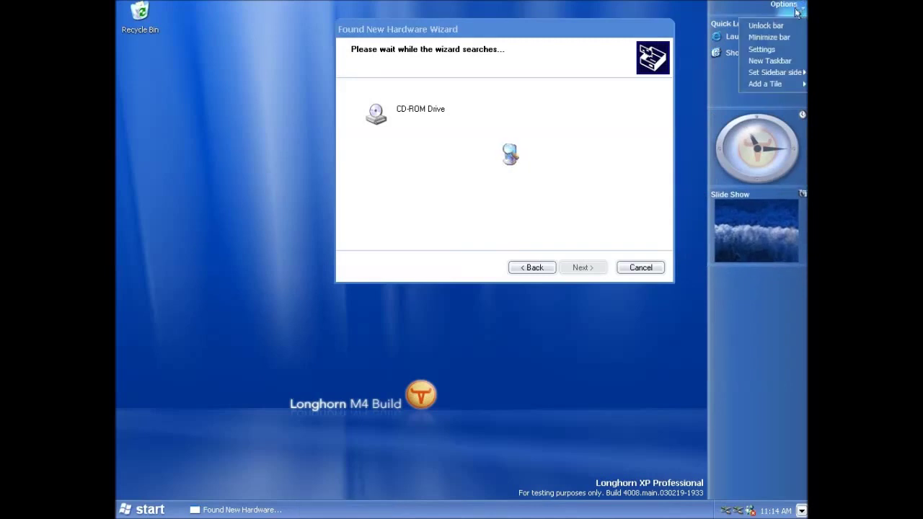
pyautogui.moveTo(779, 73)
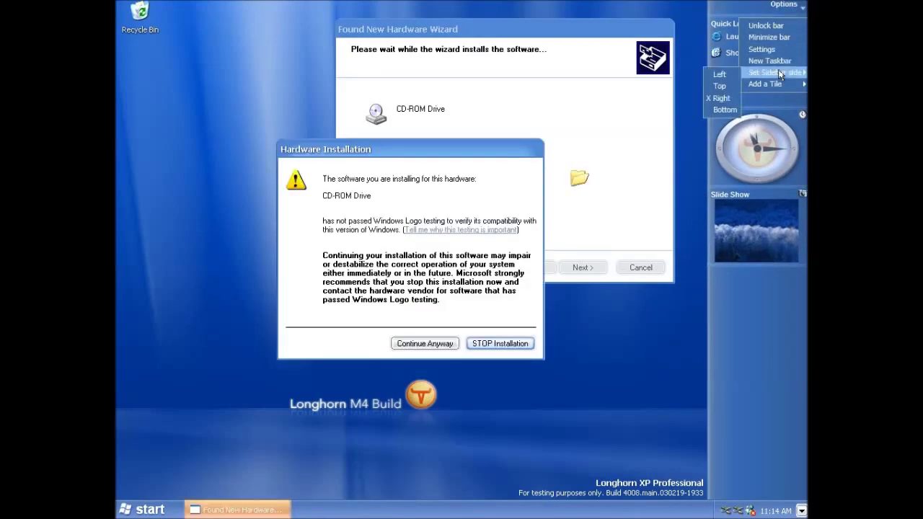
pyautogui.click(719, 86)
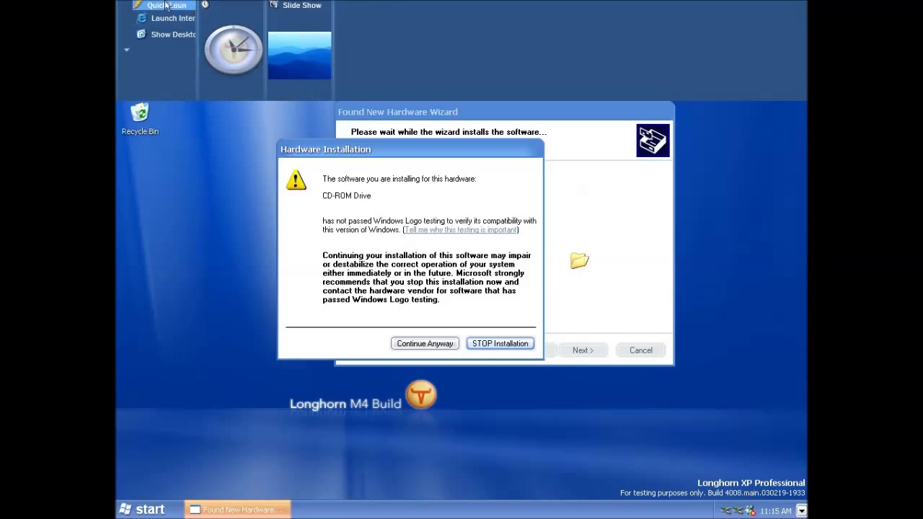
pyautogui.rightClick(131, 65)
pyautogui.moveTo(173, 53)
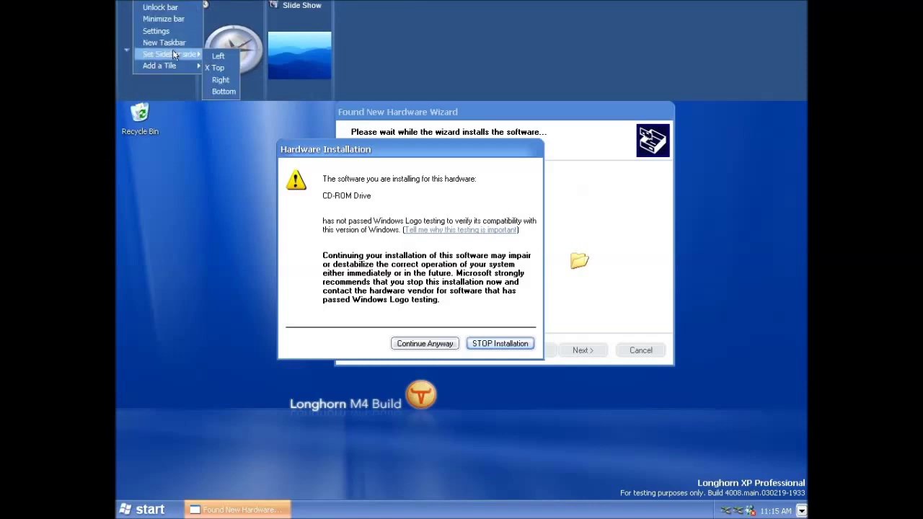
pyautogui.click(223, 90)
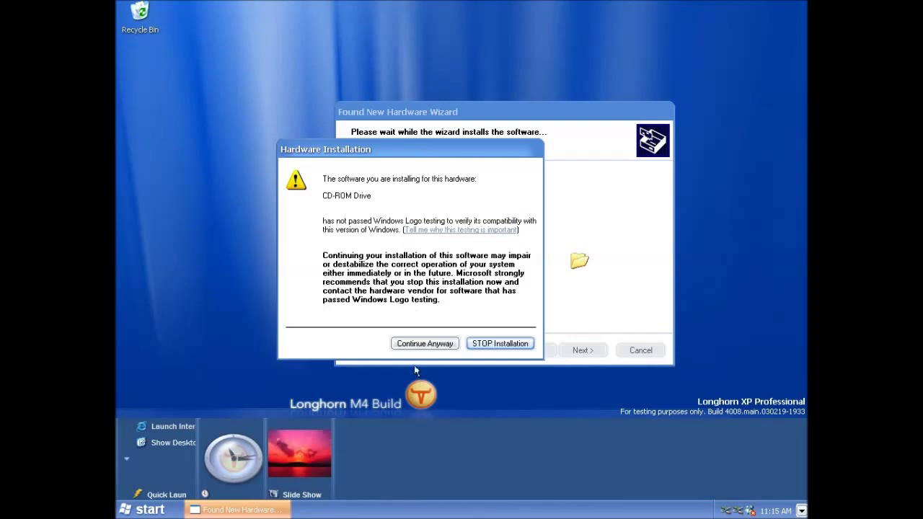
# Complete the CD-ROM Drive driver installation despite the Logo testing warning and set the Sidebar side back to Right.
pyautogui.click(432, 345)
pyautogui.rightClick(130, 444)
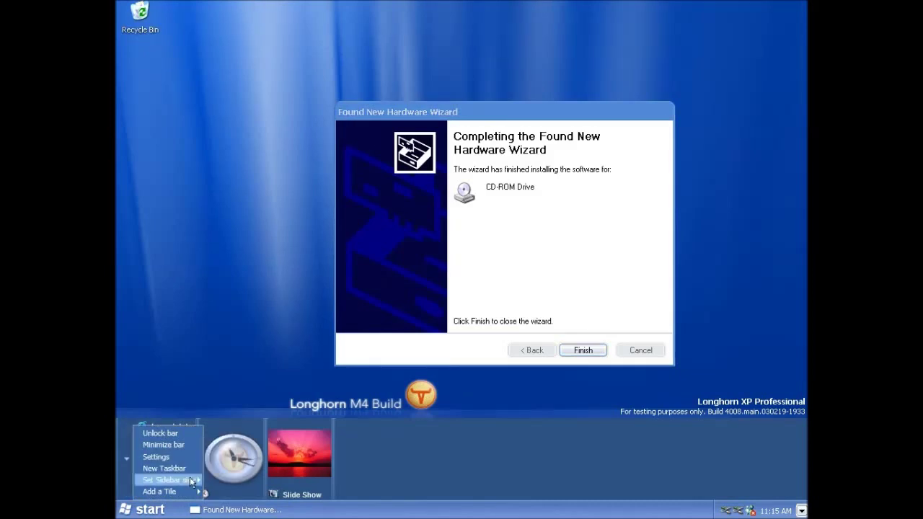
pyautogui.moveTo(176, 482)
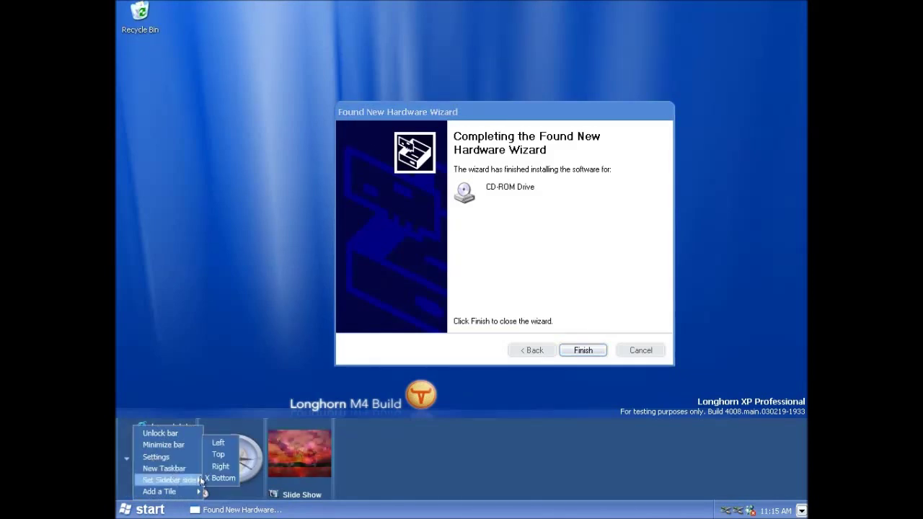
pyautogui.click(218, 465)
pyautogui.click(581, 349)
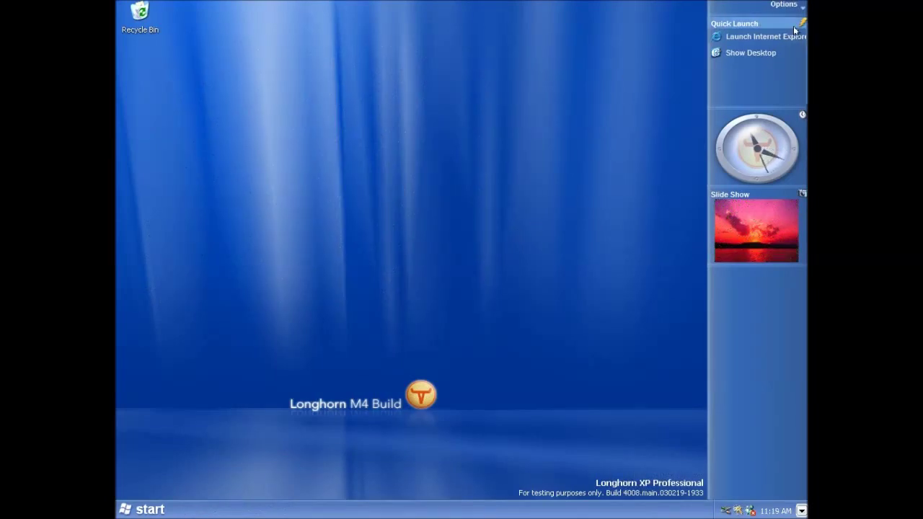
# Open the Sidebar's settings, disable the Sidebar and apply the change.
pyautogui.click(791, 5)
pyautogui.moveTo(757, 87)
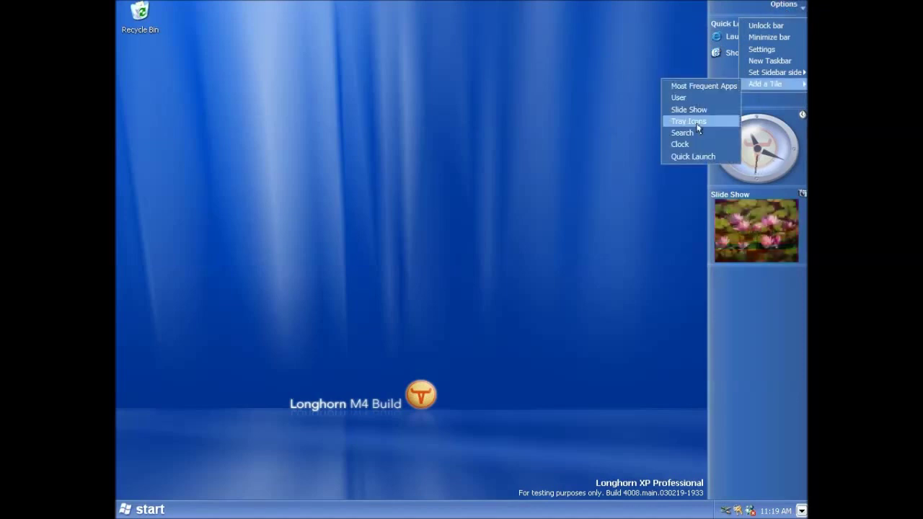
pyautogui.click(756, 49)
pyautogui.moveTo(192, 196); pyautogui.dragTo(420, 133)
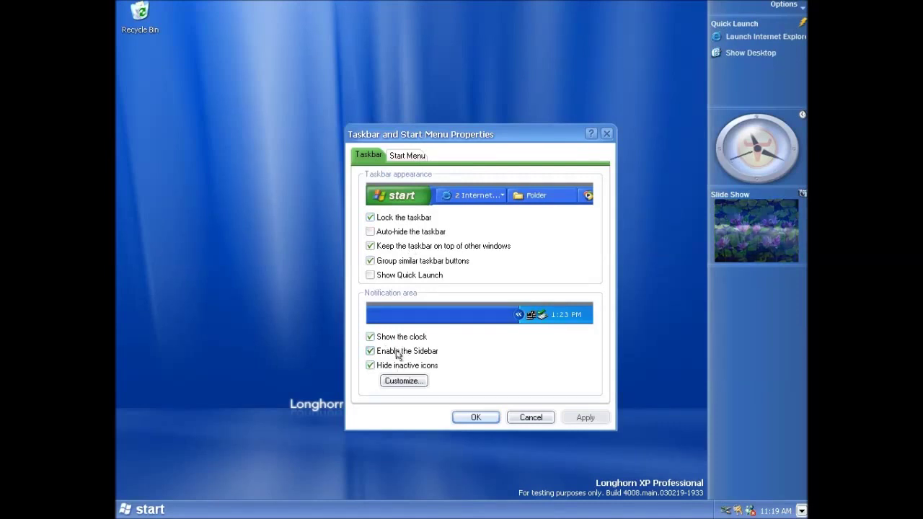
pyautogui.click(397, 352)
pyautogui.click(581, 417)
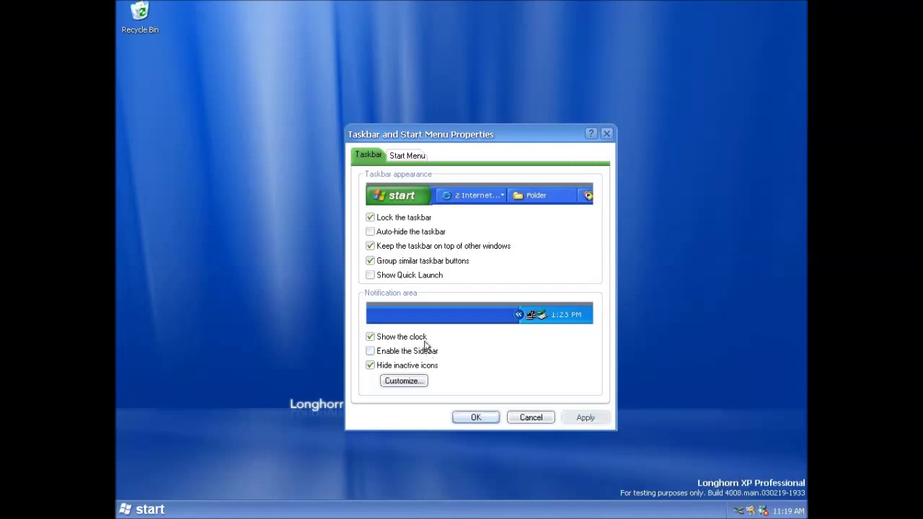
# Enable the Sidebar with the taskbar clock hidden, apply it, and turn the clock back on.
pyautogui.click(413, 339)
pyautogui.click(414, 352)
pyautogui.click(584, 418)
pyautogui.click(401, 337)
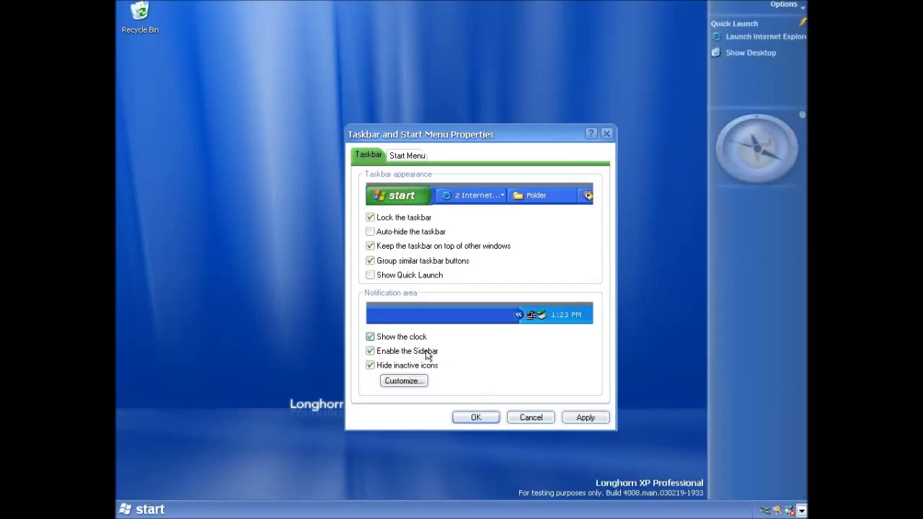
pyautogui.click(585, 417)
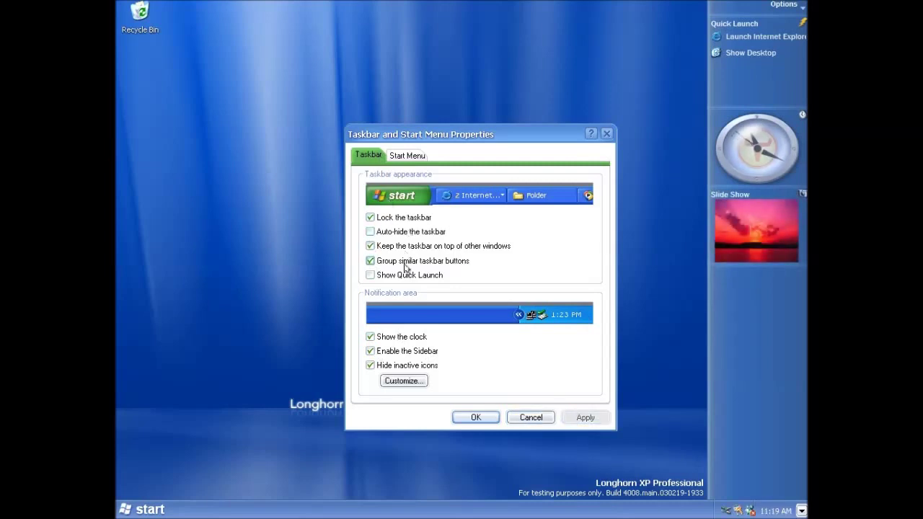
# Examine the advanced customization options of the Start menu, then close the properties without changing anything.
pyautogui.click(397, 157)
pyautogui.click(564, 318)
pyautogui.click(423, 207)
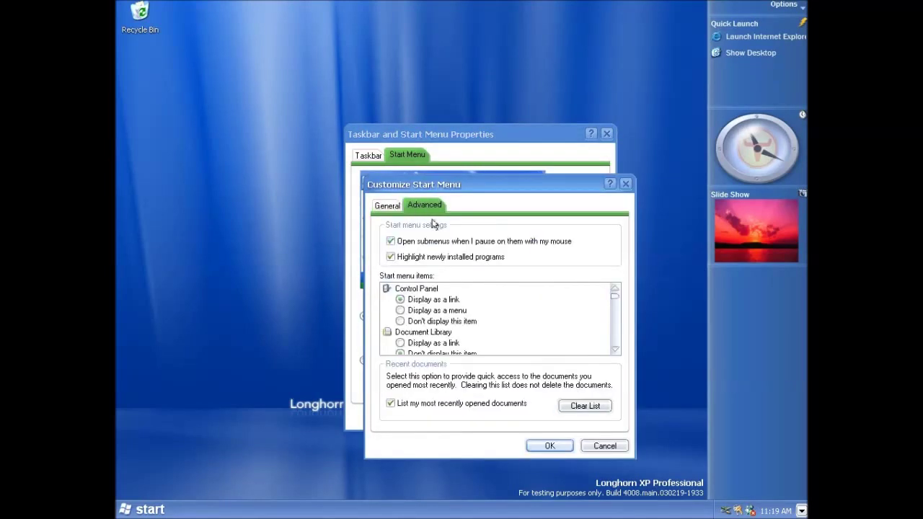
pyautogui.moveTo(614, 296); pyautogui.dragTo(617, 341)
pyautogui.click(625, 184)
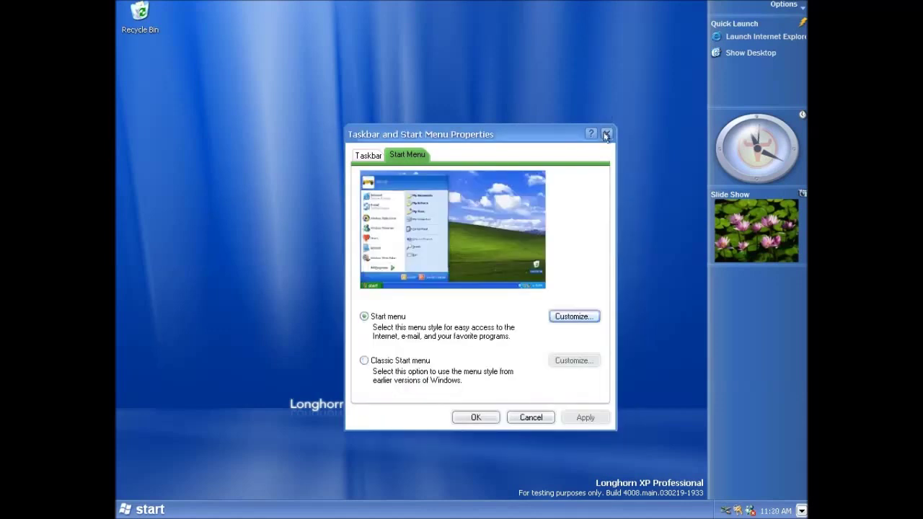
pyautogui.click(605, 135)
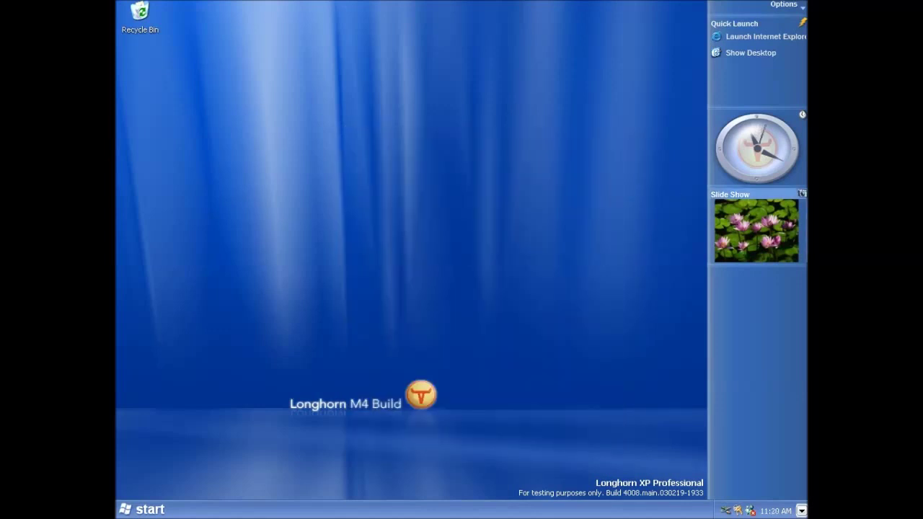
# Bring up Task Manager to check the running applications, then close it.
pyautogui.click(376, 311)
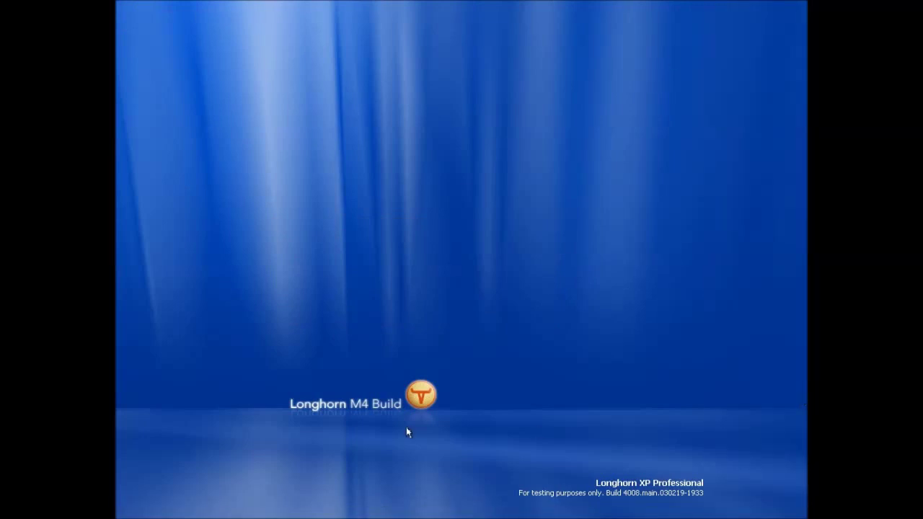
pyautogui.hotkey('ctrl', 'Home')
pyautogui.click(150, 93)
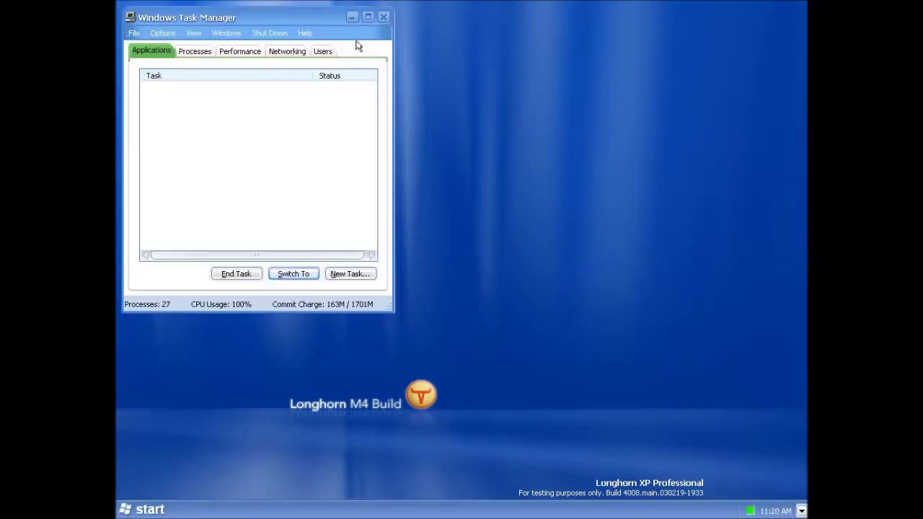
pyautogui.click(384, 16)
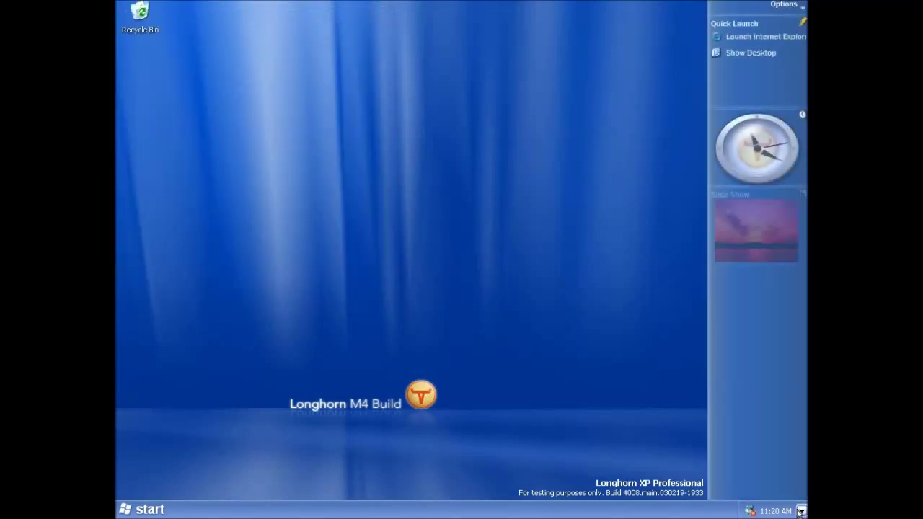
# Hide the Sidebar and show it again.
pyautogui.click(800, 511)
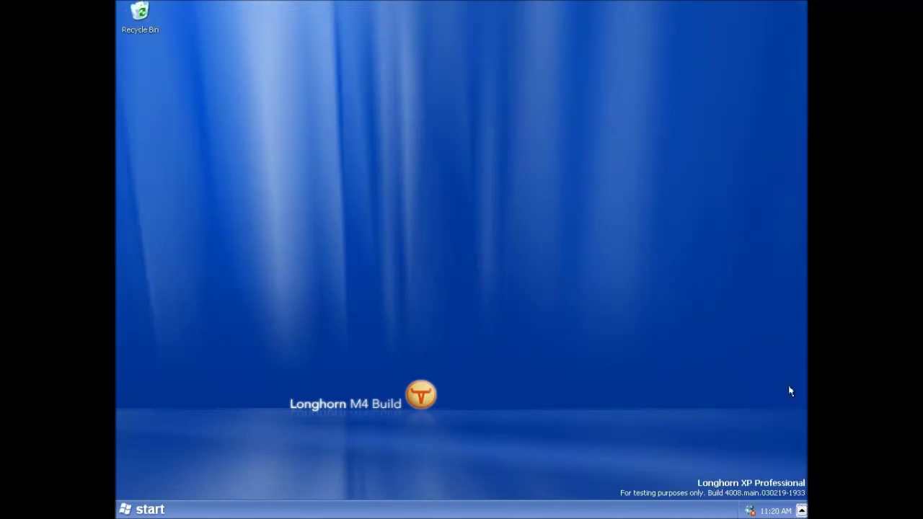
pyautogui.click(800, 512)
pyautogui.click(800, 512)
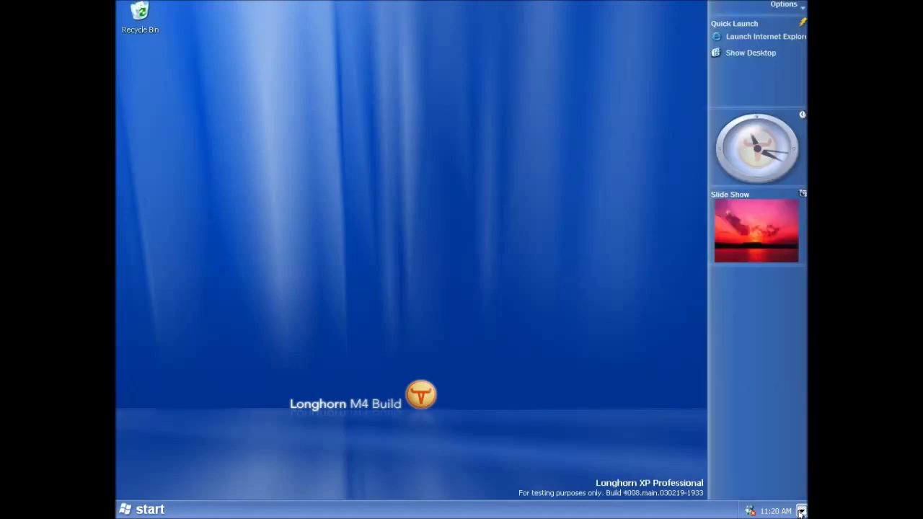
pyautogui.click(801, 511)
pyautogui.click(800, 512)
pyautogui.click(800, 511)
# View the Start menu, close it, and start the wizard's software search for the Microsoft Kernel DRM Audio Descrambler.
pyautogui.click(137, 509)
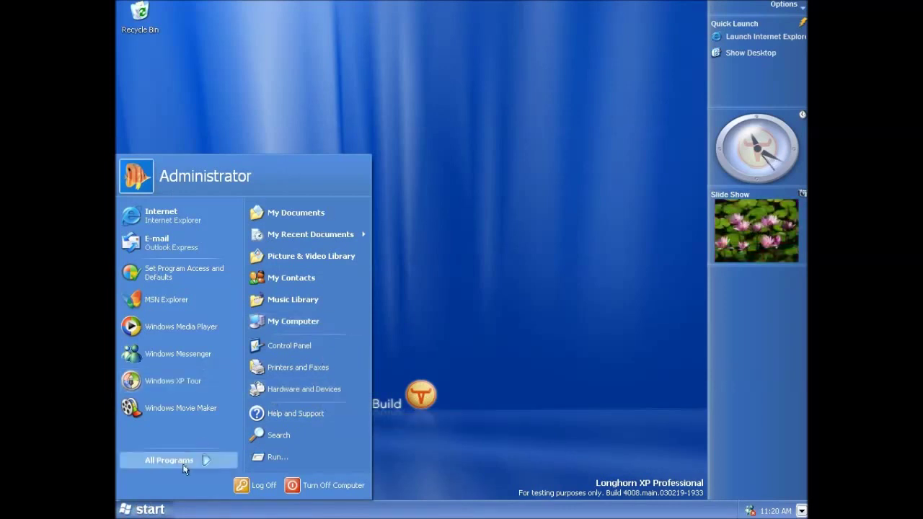
pyautogui.moveTo(184, 465)
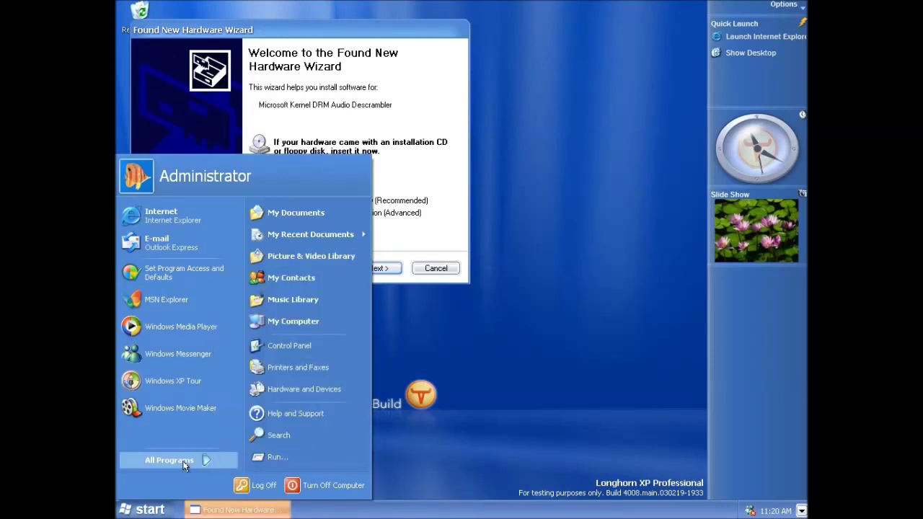
pyautogui.press('Escape')
pyautogui.press('Escape')
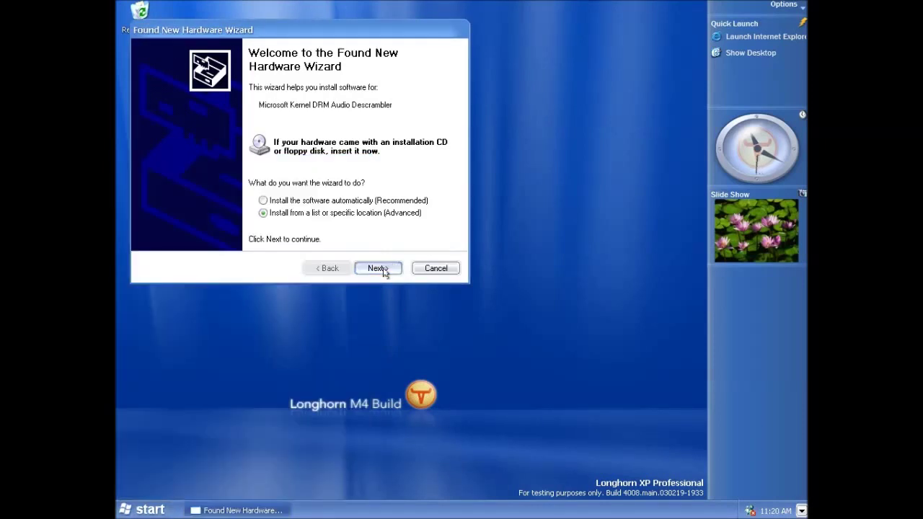
pyautogui.press('Return')
# Open the desktop's display properties beside the hardware wizard and look through the theme, desktop, screen saver, appearance and settings pages.
pyautogui.rightClick(426, 335)
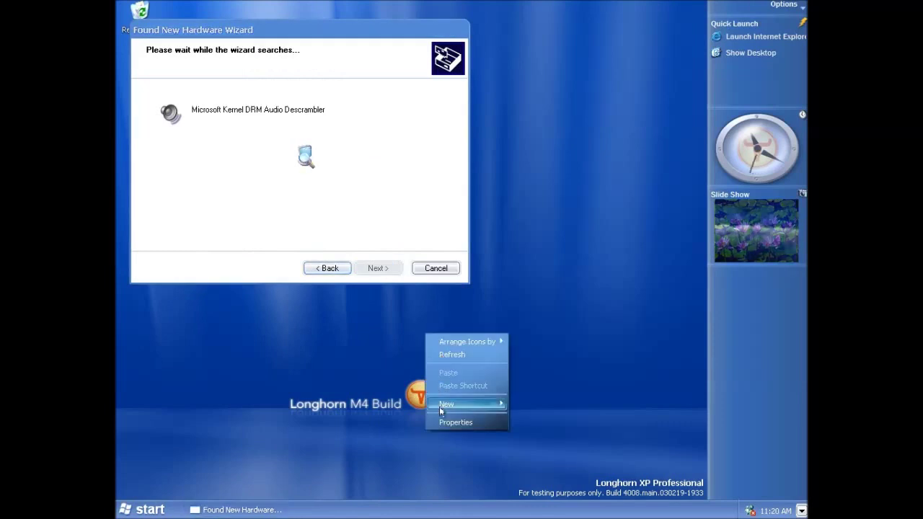
pyautogui.click(457, 422)
pyautogui.moveTo(221, 49); pyautogui.dragTo(441, 183)
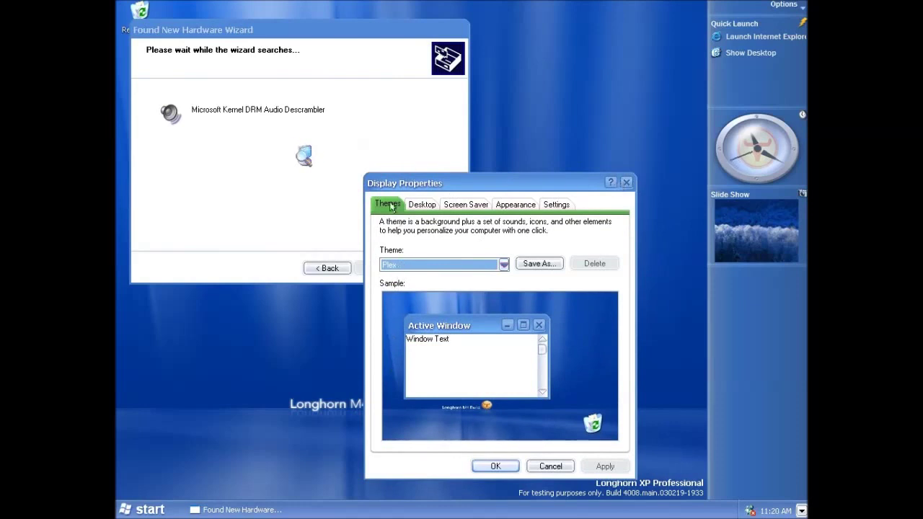
pyautogui.click(423, 205)
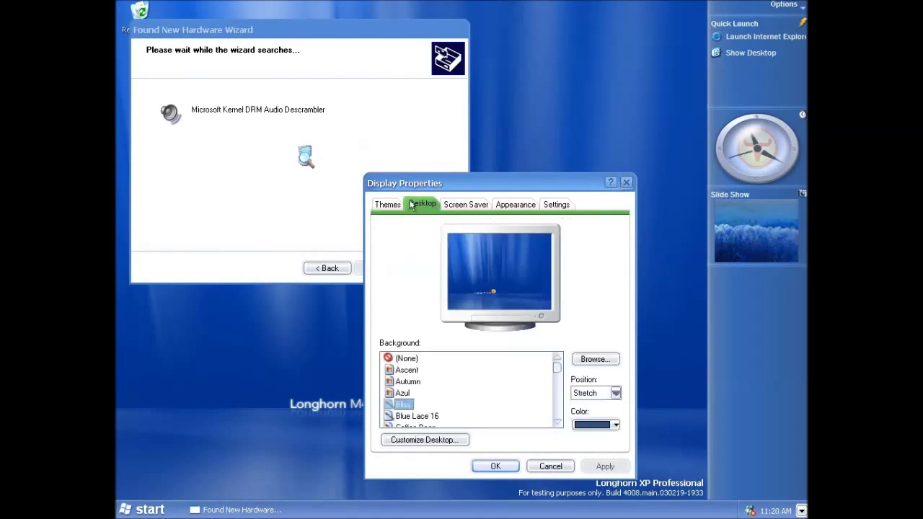
pyautogui.click(465, 206)
pyautogui.click(515, 204)
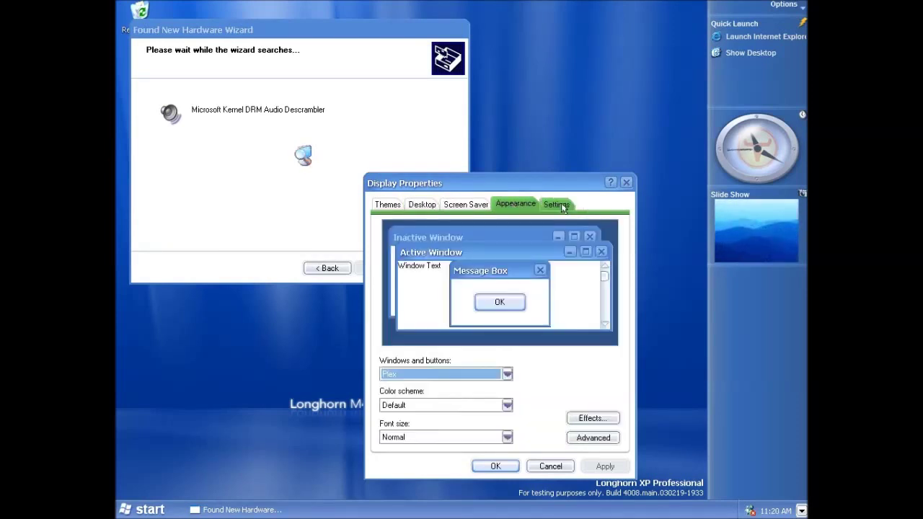
pyautogui.click(562, 207)
pyautogui.click(387, 205)
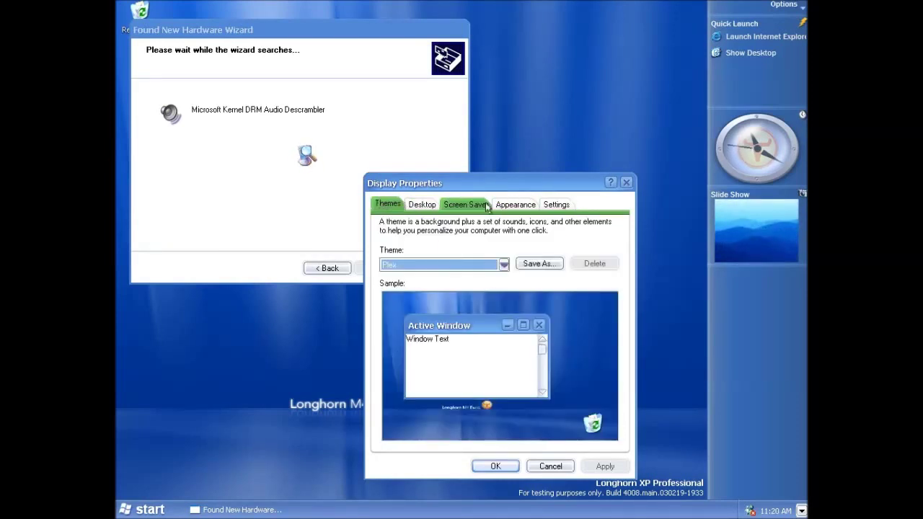
# Set the windows and buttons appearance to Windows XP style and apply it.
pyautogui.click(509, 208)
pyautogui.click(406, 405)
pyautogui.click(406, 414)
pyautogui.click(431, 374)
pyautogui.click(423, 406)
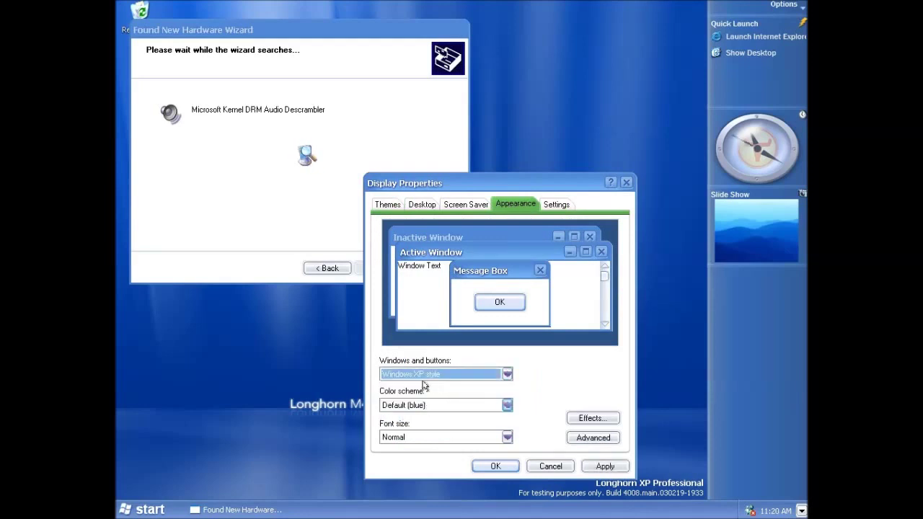
pyautogui.click(600, 467)
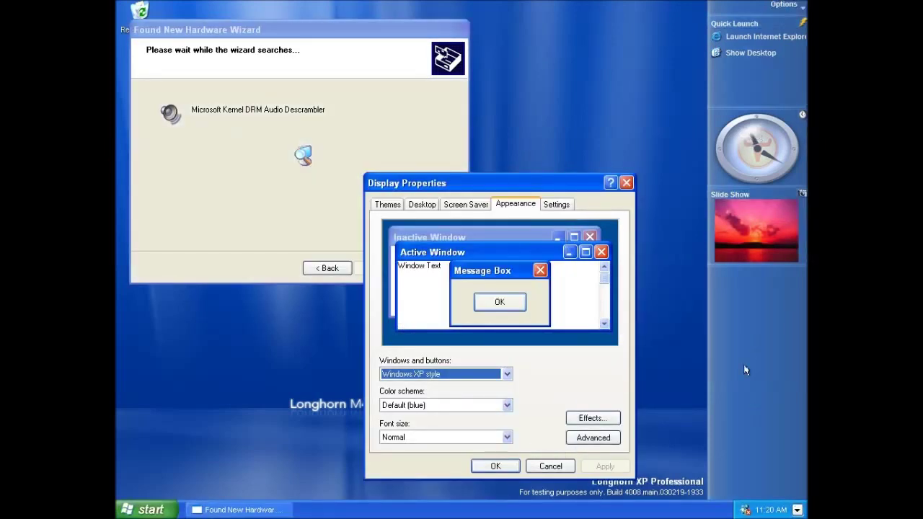
# Apply the Silver color scheme, then apply Windows Classic style for windows and buttons and close the display properties.
pyautogui.click(404, 405)
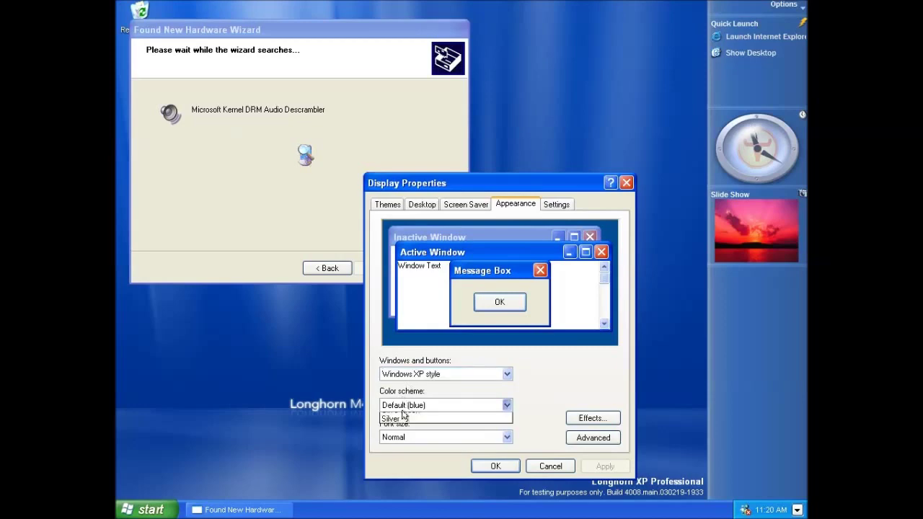
pyautogui.click(401, 436)
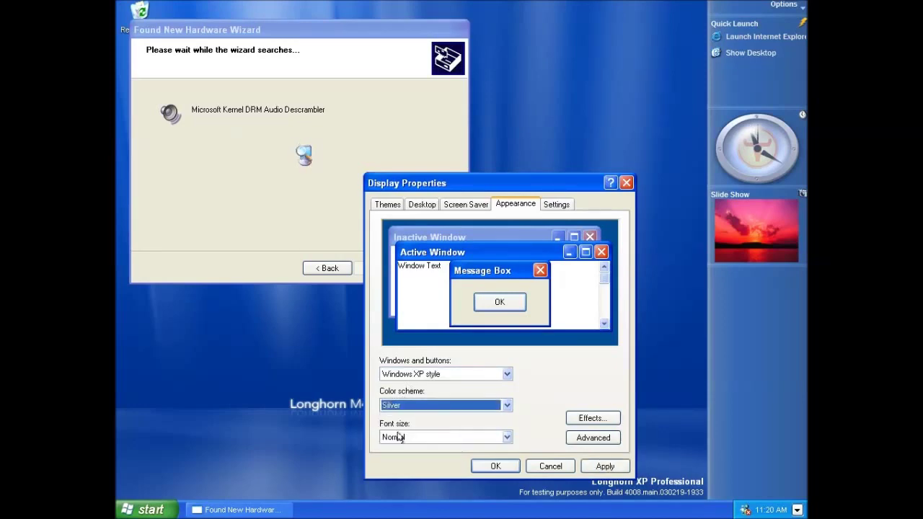
pyautogui.click(606, 466)
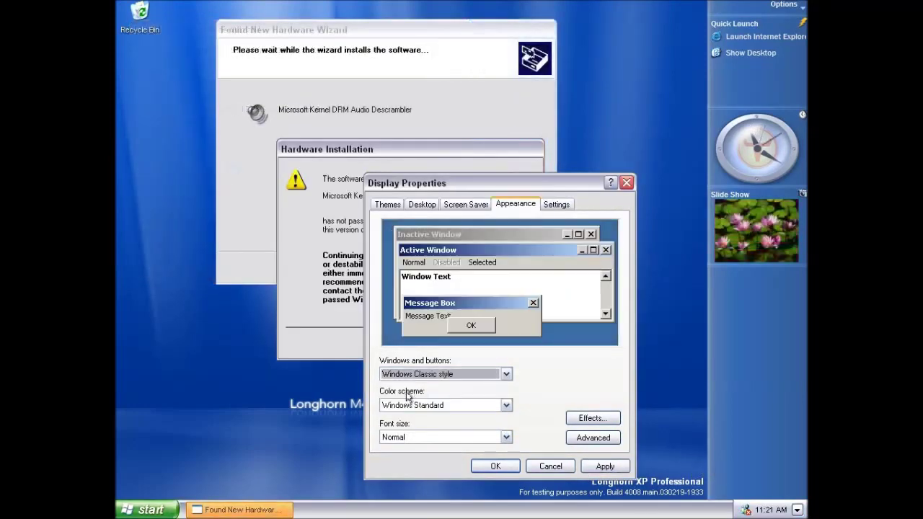
pyautogui.click(606, 467)
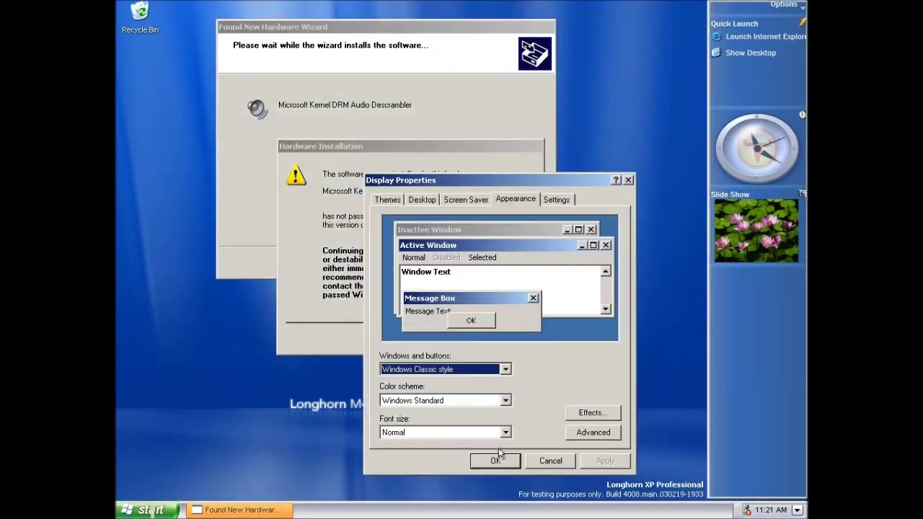
pyautogui.click(498, 461)
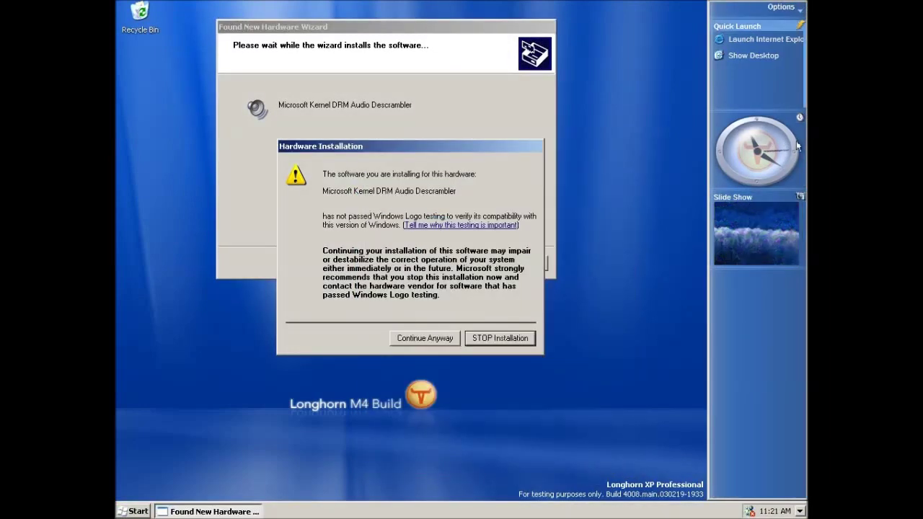
# Continue the Microsoft Kernel DRM Audio Descrambler installation despite the missing Windows Logo testing and finish the wizard.
pyautogui.click(431, 345)
pyautogui.click(463, 263)
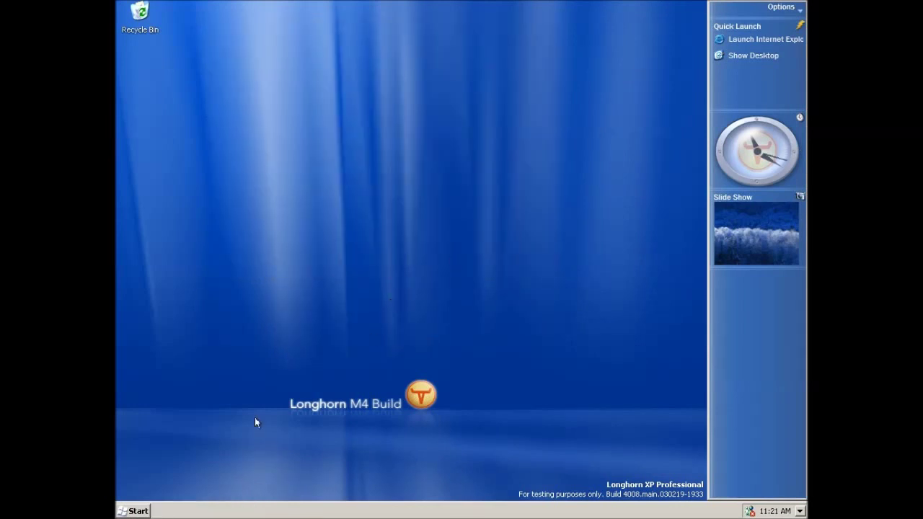
# Open My Computer in a maximized window and start the automatic software installation for the Microsoft Kernel Wave Audio Mixer.
pyautogui.click(129, 510)
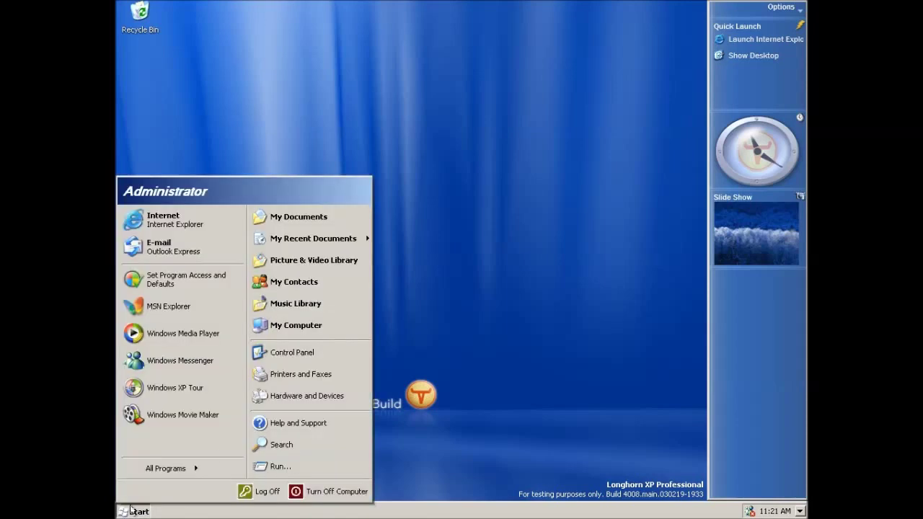
pyautogui.click(294, 326)
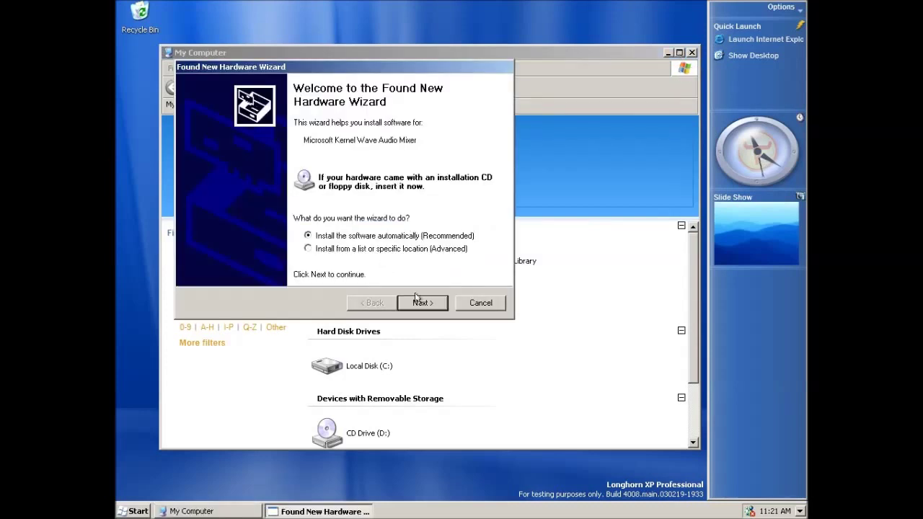
pyautogui.click(420, 302)
pyautogui.click(678, 53)
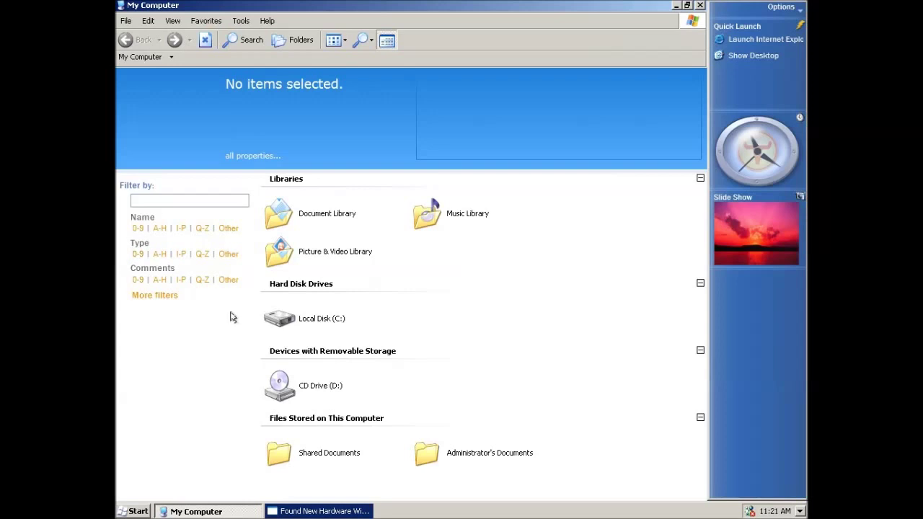
# Select the Music, Document and Picture & Video libraries in My Computer to view their preview banners.
pyautogui.click(431, 218)
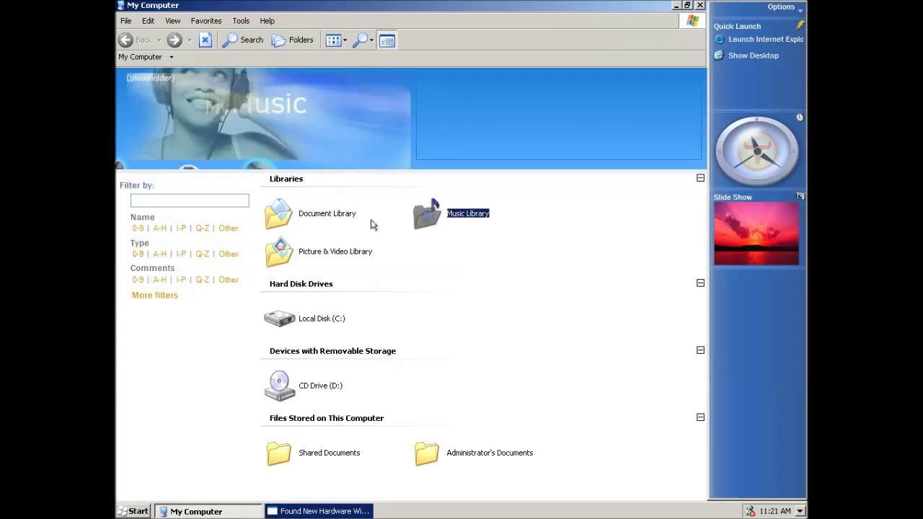
pyautogui.click(292, 227)
pyautogui.click(461, 205)
pyautogui.click(281, 252)
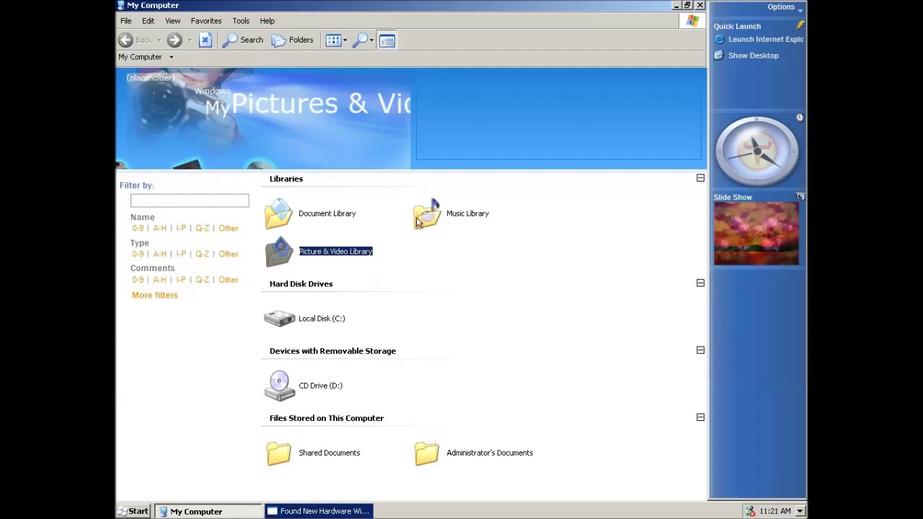
# Hide the preview banner above the My Computer items and show it again.
pyautogui.click(384, 45)
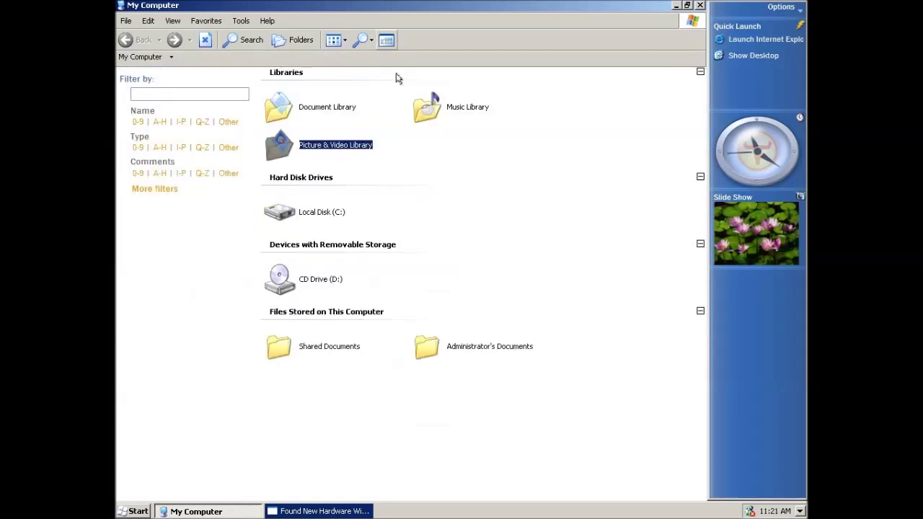
pyautogui.click(385, 42)
pyautogui.click(385, 43)
pyautogui.click(386, 42)
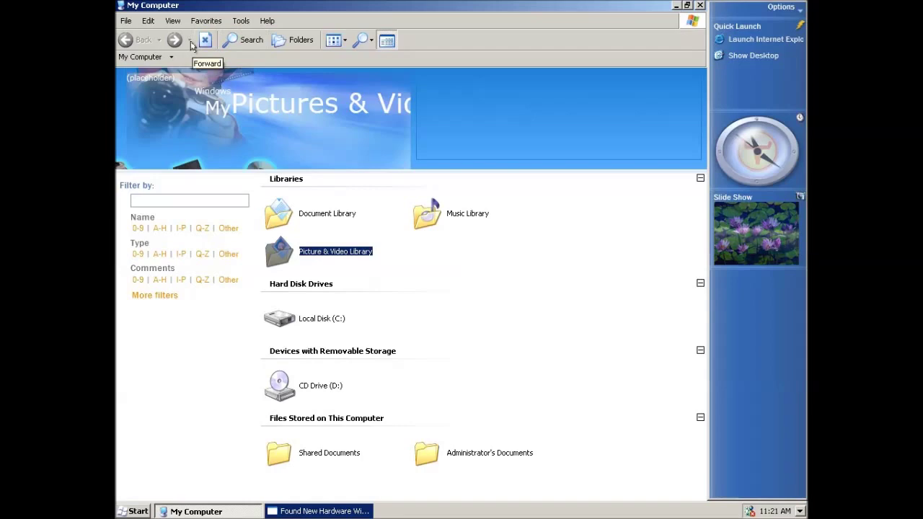
# Finish installing the Microsoft Kernel Wave Audio Mixer and automatically install the software for the Microsoft Kernel GS Wavetable Synthesizer.
pyautogui.click(423, 339)
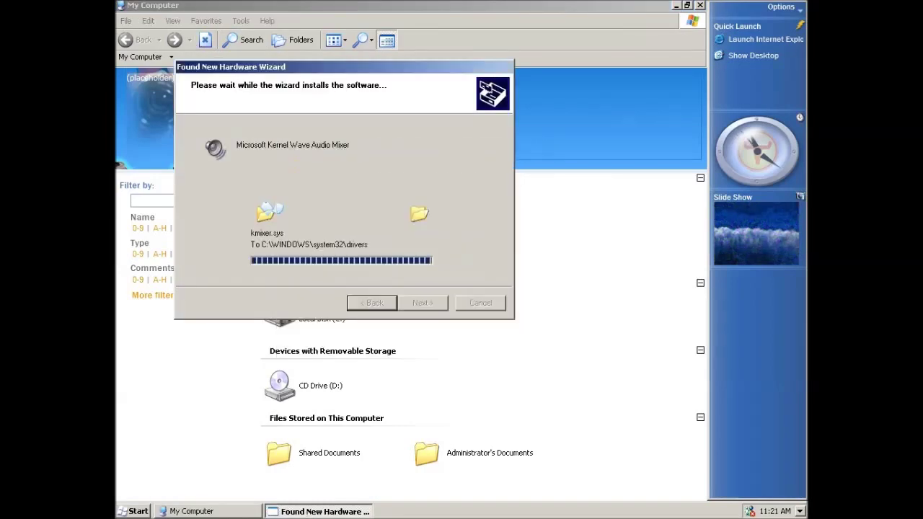
pyautogui.click(422, 303)
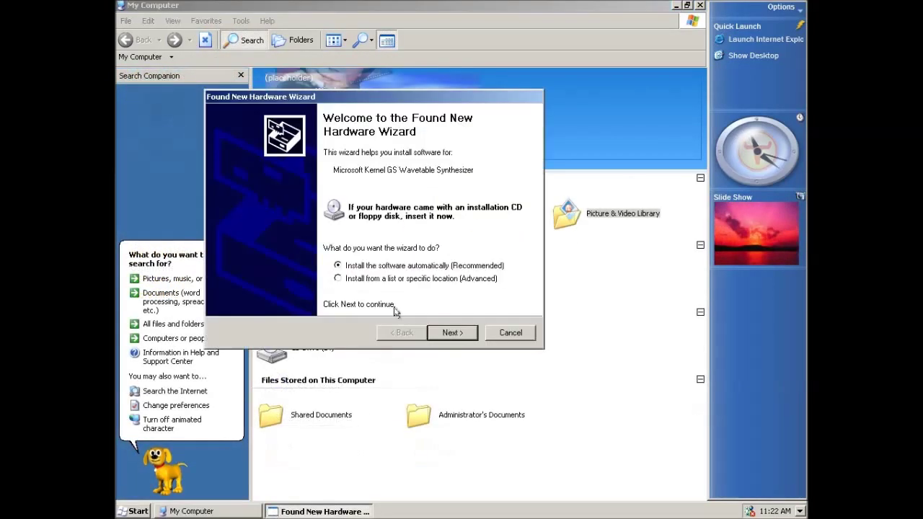
pyautogui.click(449, 332)
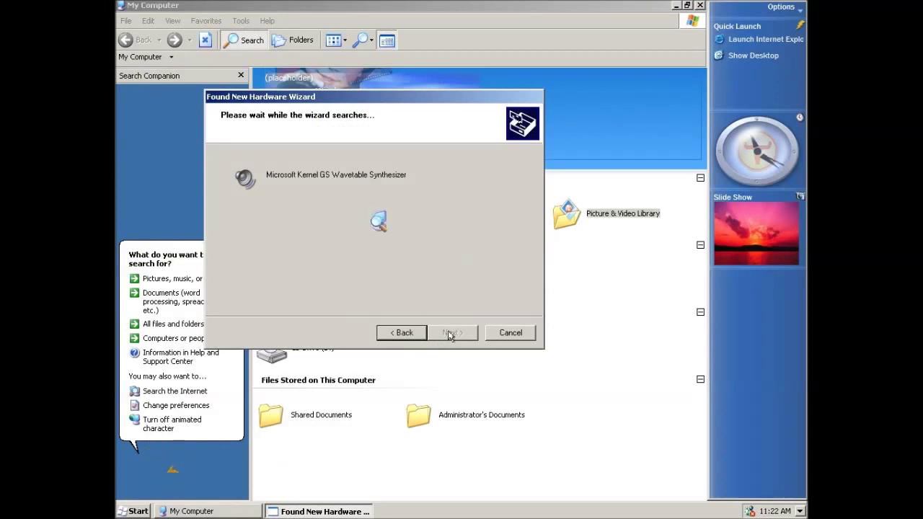
pyautogui.click(431, 341)
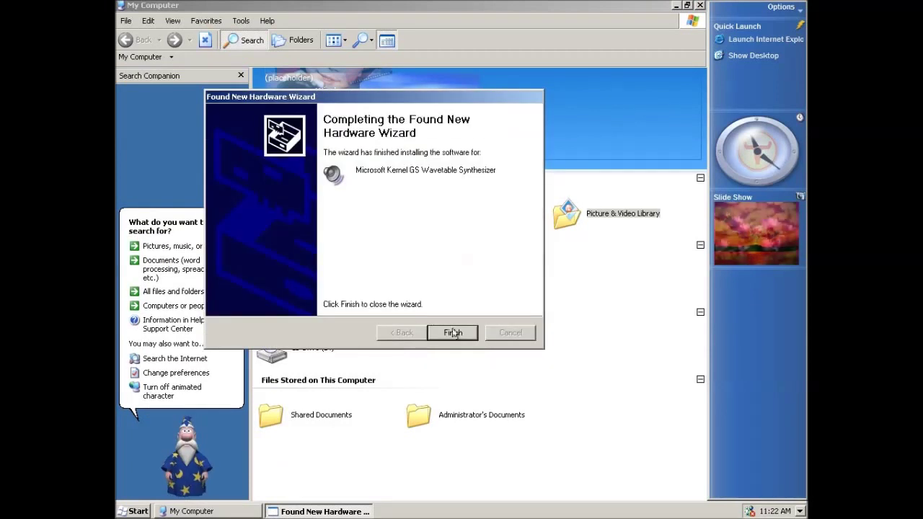
pyautogui.click(449, 333)
# Close My Computer and automatically install the software for the Microsoft Kernel DLS Synthesizer.
pyautogui.click(699, 5)
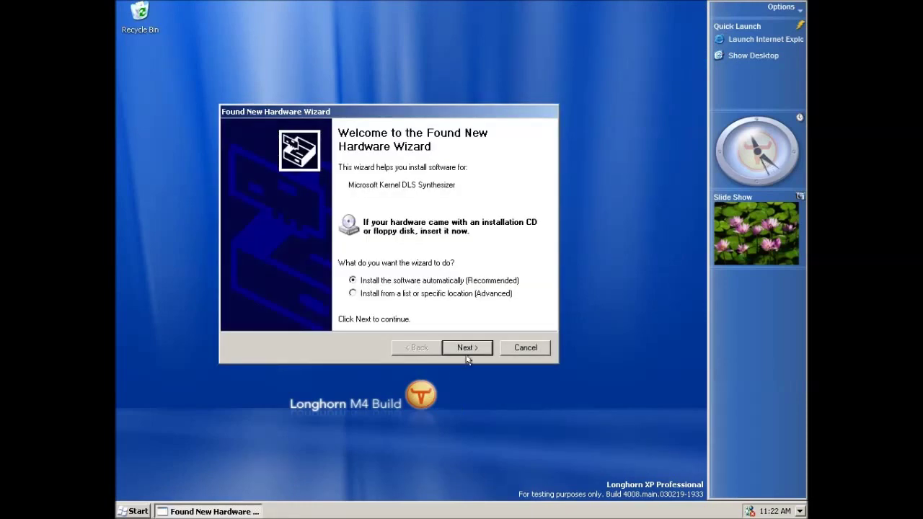
pyautogui.click(467, 352)
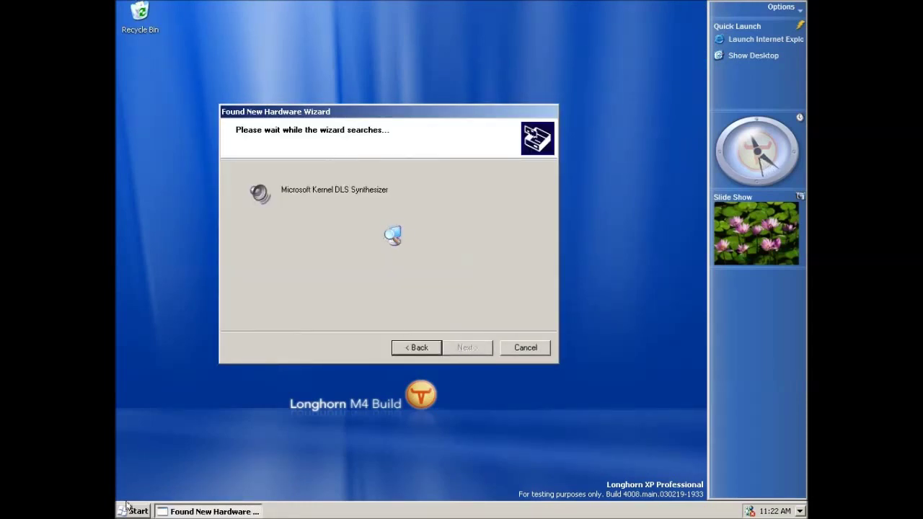
pyautogui.click(134, 512)
pyautogui.click(397, 343)
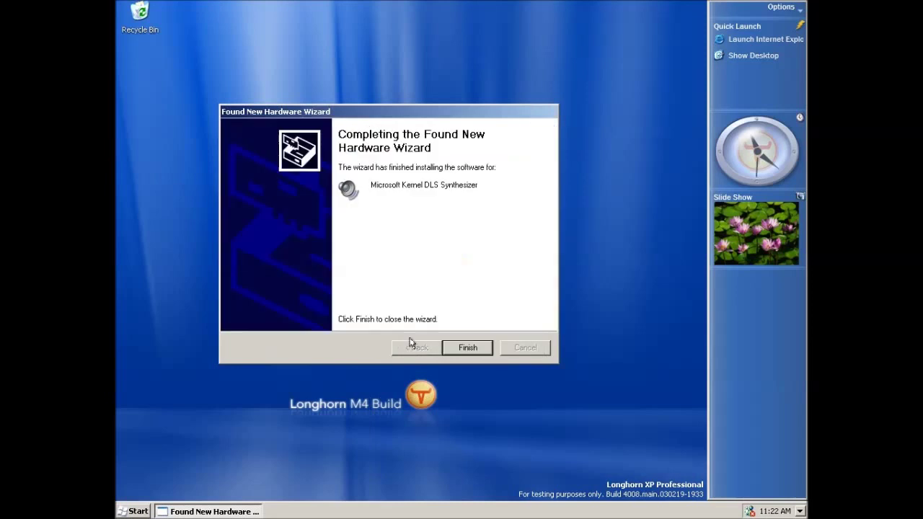
pyautogui.click(467, 347)
# Switch the desktop theme to Plex in the display properties and confirm it.
pyautogui.rightClick(349, 227)
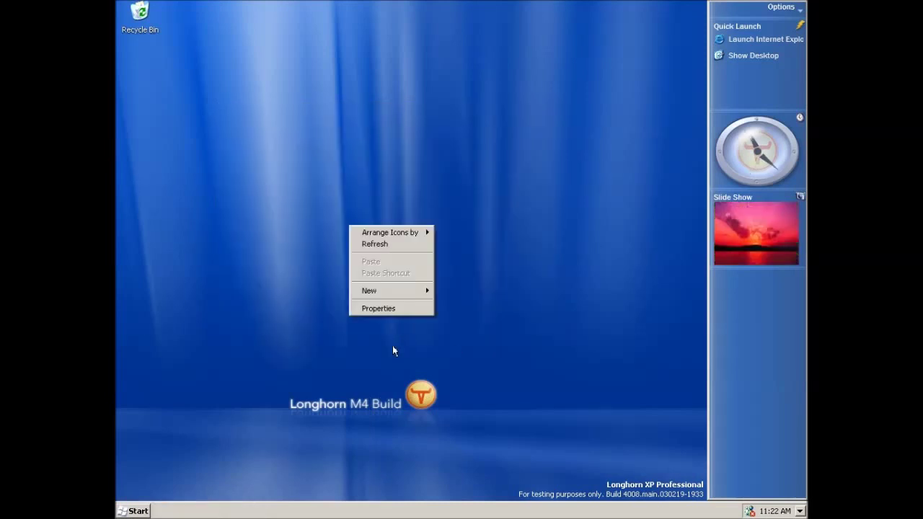
pyautogui.click(380, 310)
pyautogui.click(206, 101)
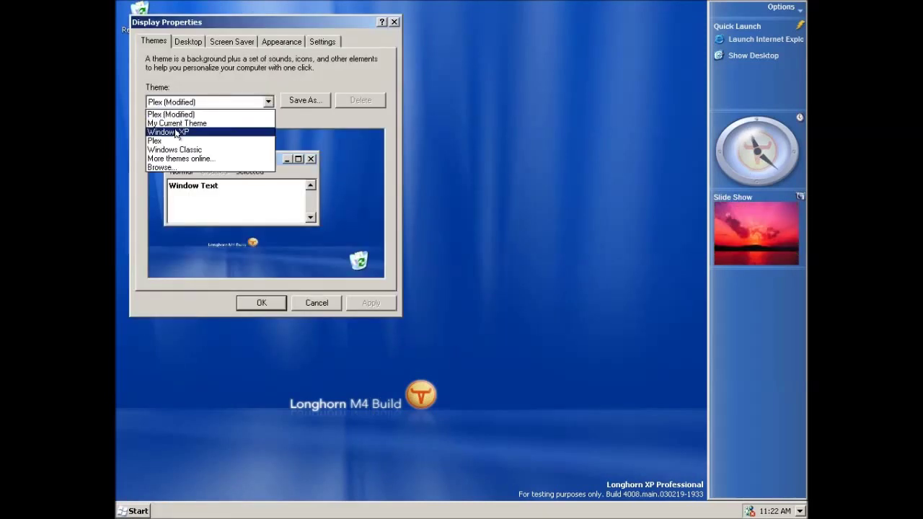
pyautogui.click(177, 140)
pyautogui.press('Return')
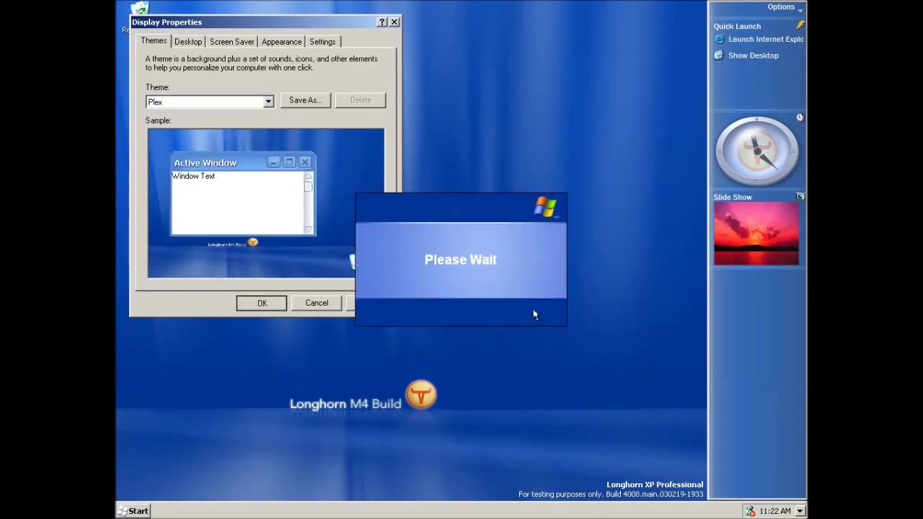
pyautogui.click(449, 287)
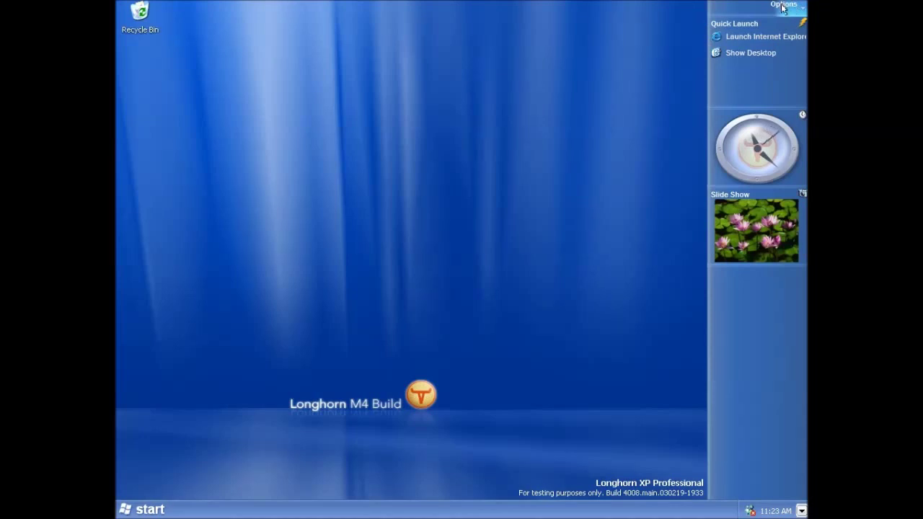
# Switch to the new taskbar through the Sidebar options and cancel the hardware wizard for the USB Root Hub.
pyautogui.click(783, 7)
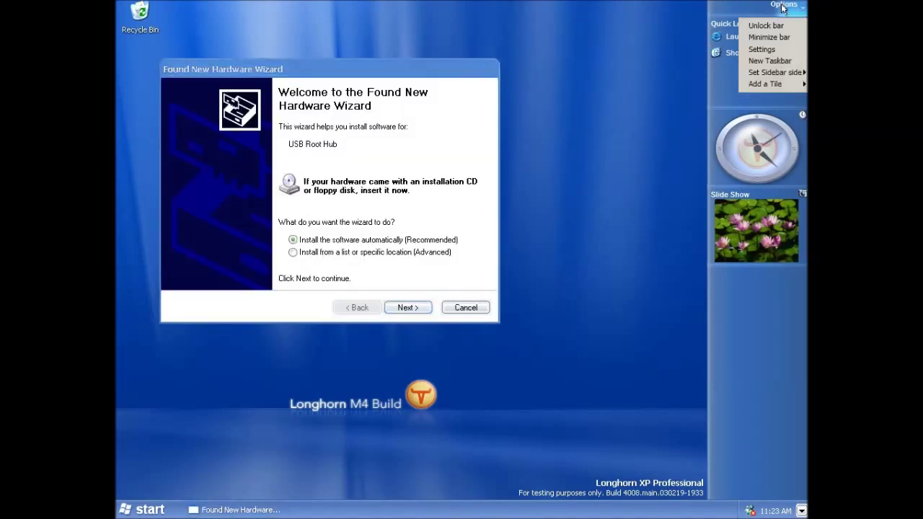
pyautogui.click(776, 62)
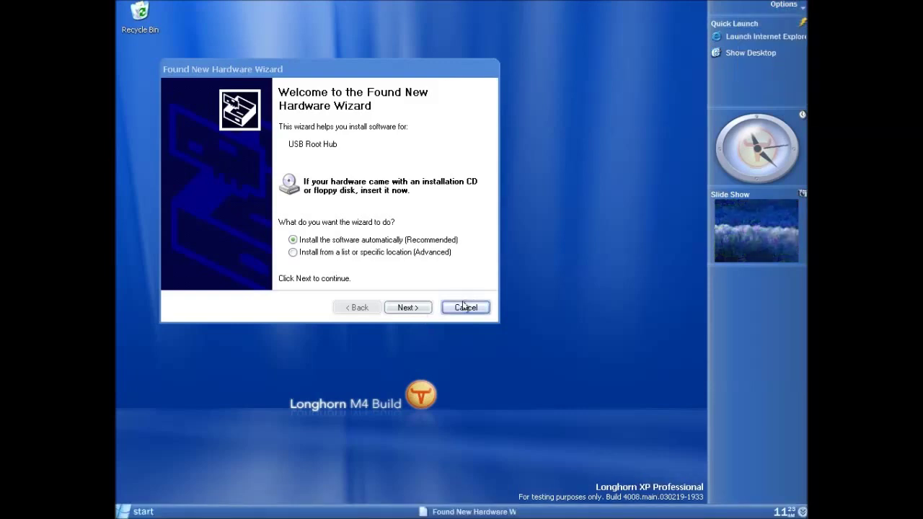
pyautogui.click(465, 307)
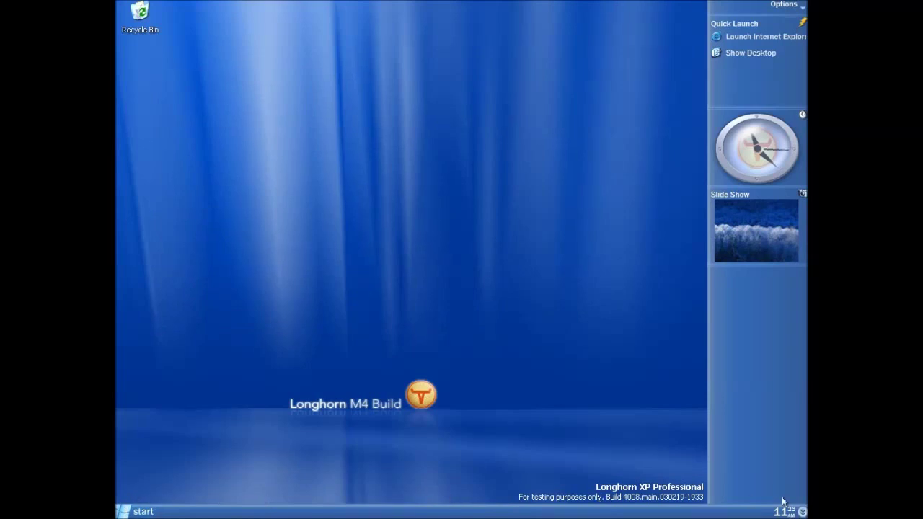
pyautogui.click(479, 328)
# View the restyled Start menu, then open the Recycle Bin and My Computer.
pyautogui.click(126, 514)
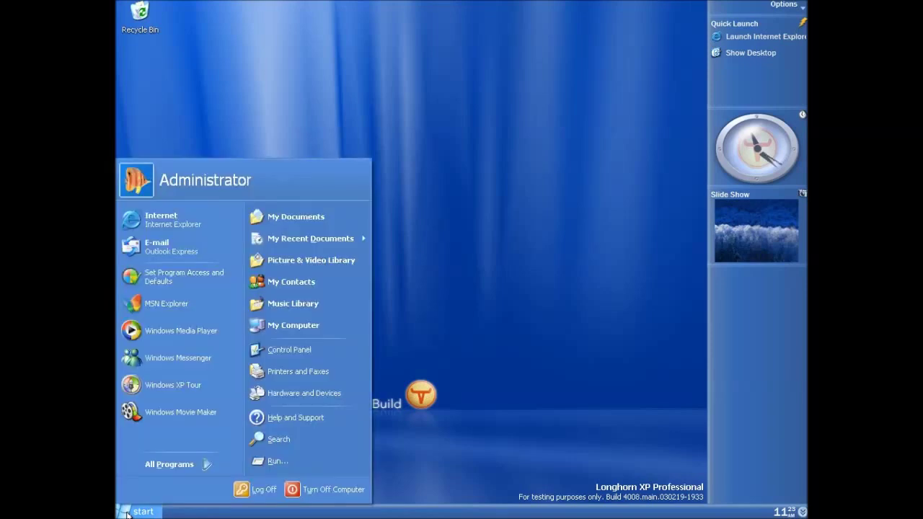
pyautogui.click(515, 402)
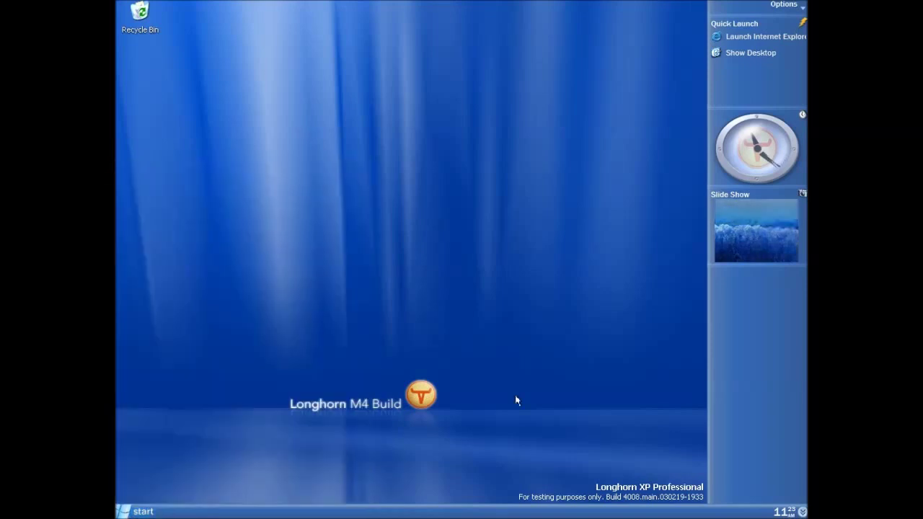
pyautogui.doubleClick(139, 18)
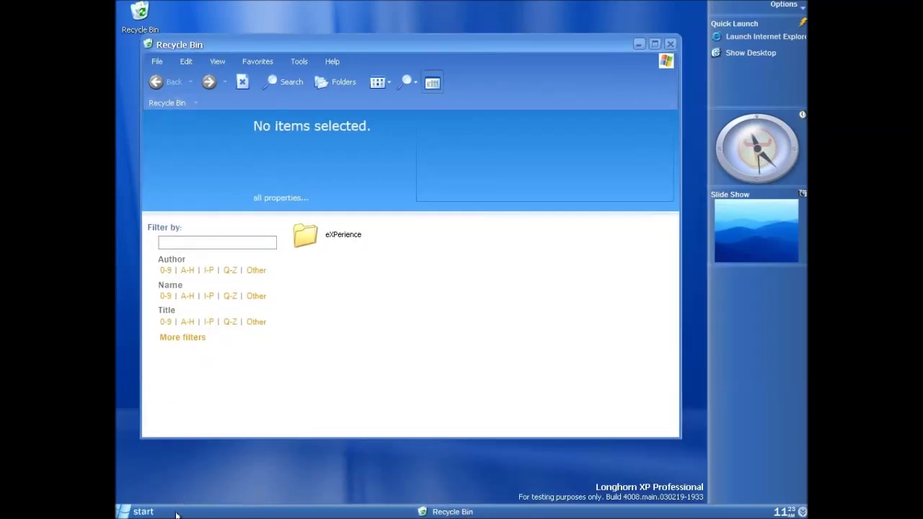
pyautogui.click(144, 512)
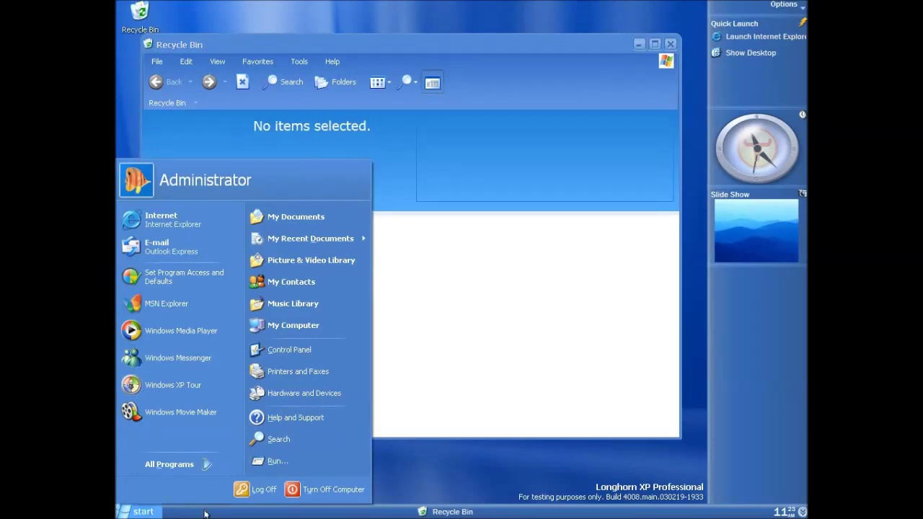
pyautogui.click(288, 325)
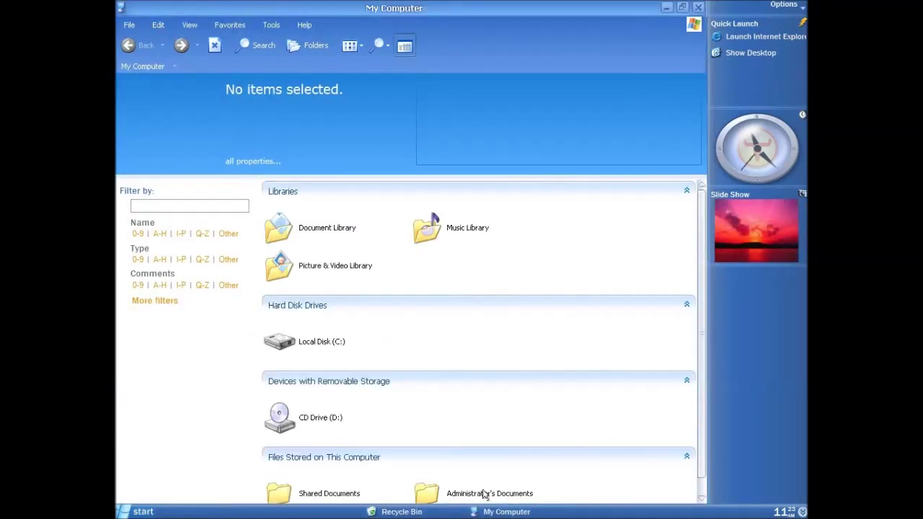
# Switch between the My Computer and Recycle Bin windows from the taskbar and close both.
pyautogui.click(501, 512)
pyautogui.click(404, 512)
pyautogui.click(476, 513)
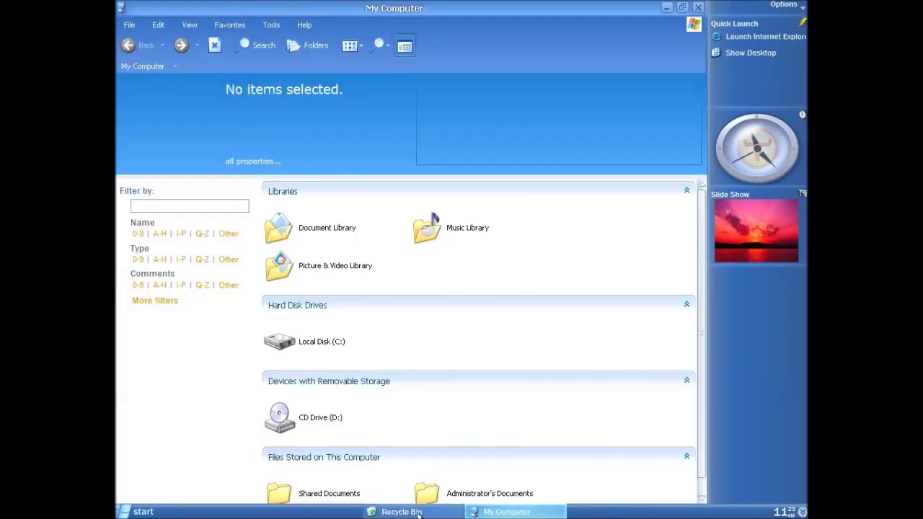
pyautogui.click(417, 512)
pyautogui.click(678, 43)
pyautogui.click(697, 8)
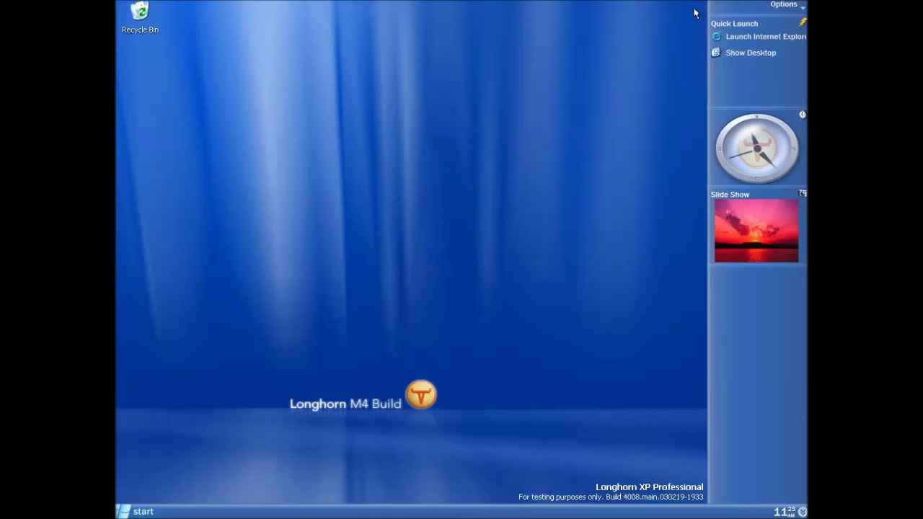
# Hide the Sidebar and show it again several times.
pyautogui.click(801, 512)
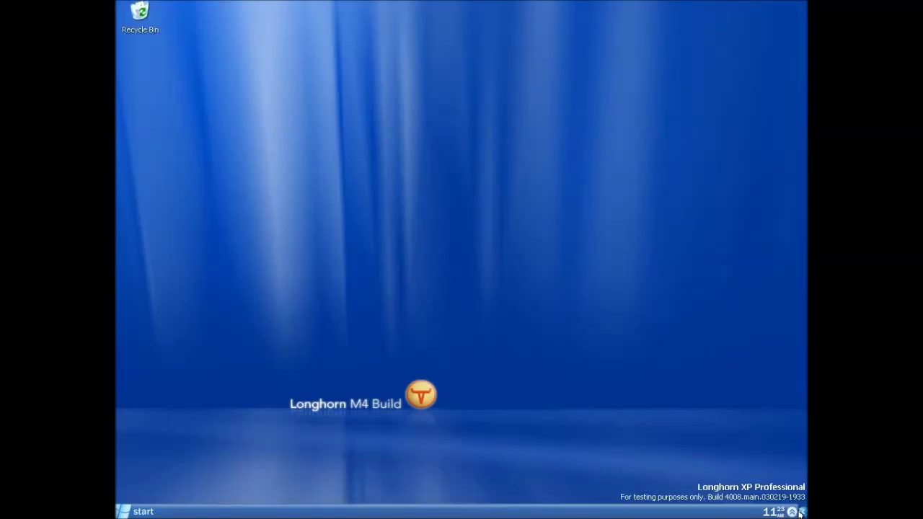
pyautogui.click(791, 512)
pyautogui.click(801, 511)
pyautogui.click(791, 512)
pyautogui.click(801, 512)
pyautogui.click(793, 513)
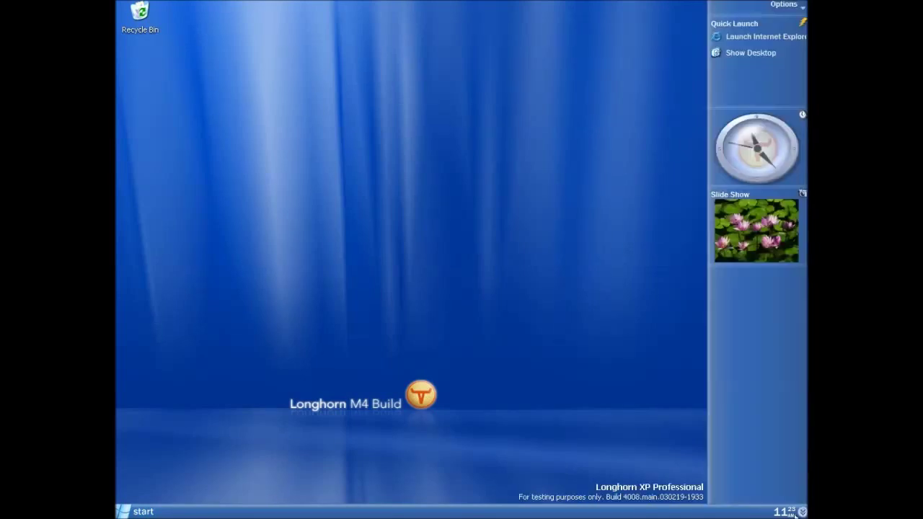
pyautogui.click(802, 512)
pyautogui.click(792, 512)
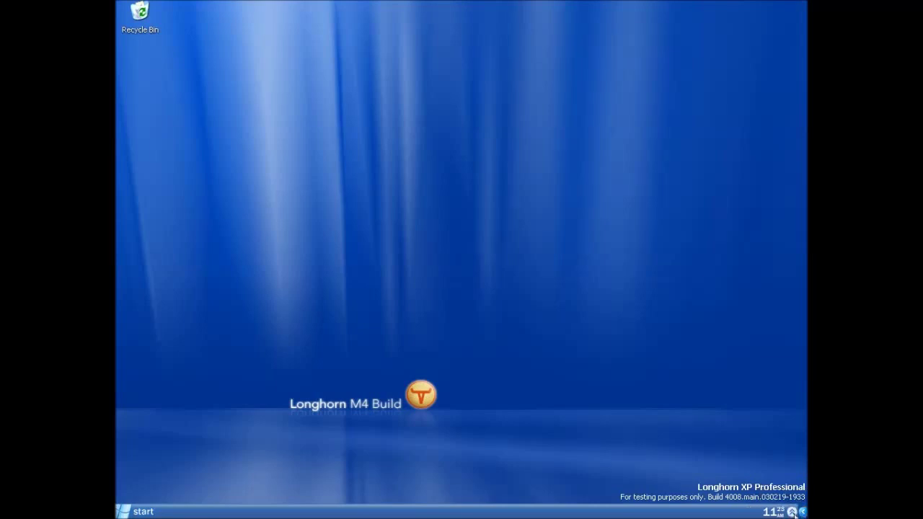
pyautogui.click(792, 511)
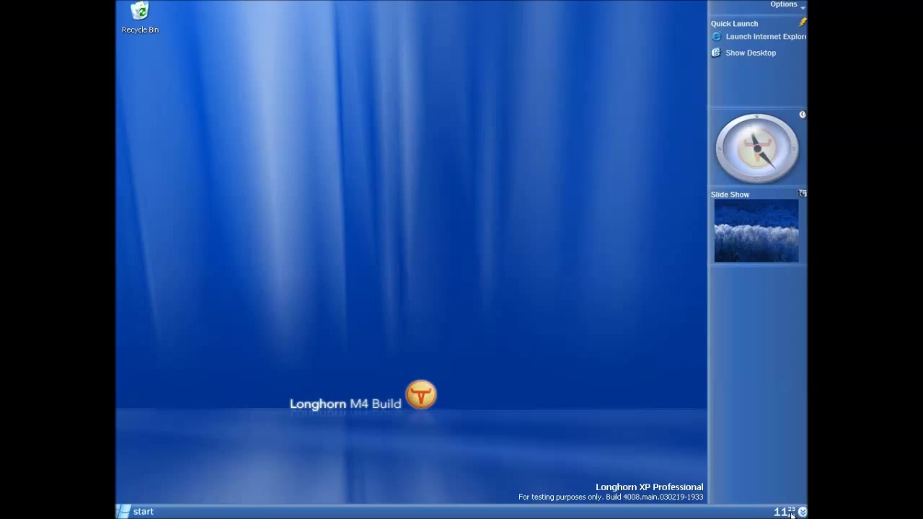
# Open the Control Panel, change it to Classic View and maximize its window.
pyautogui.click(137, 512)
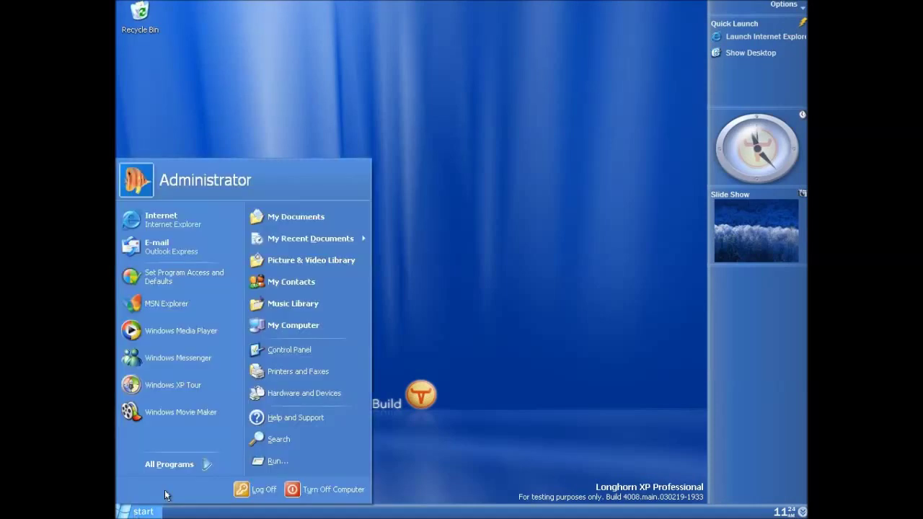
pyautogui.click(276, 354)
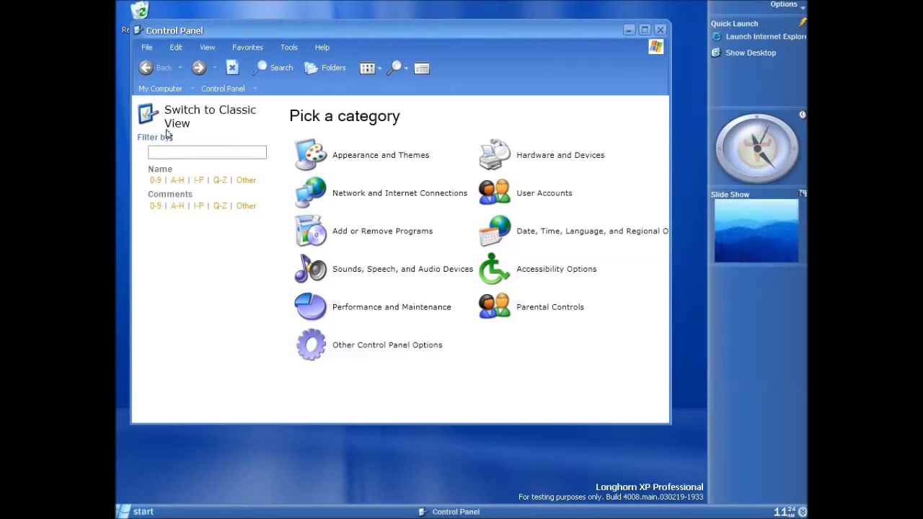
pyautogui.click(198, 116)
pyautogui.click(644, 30)
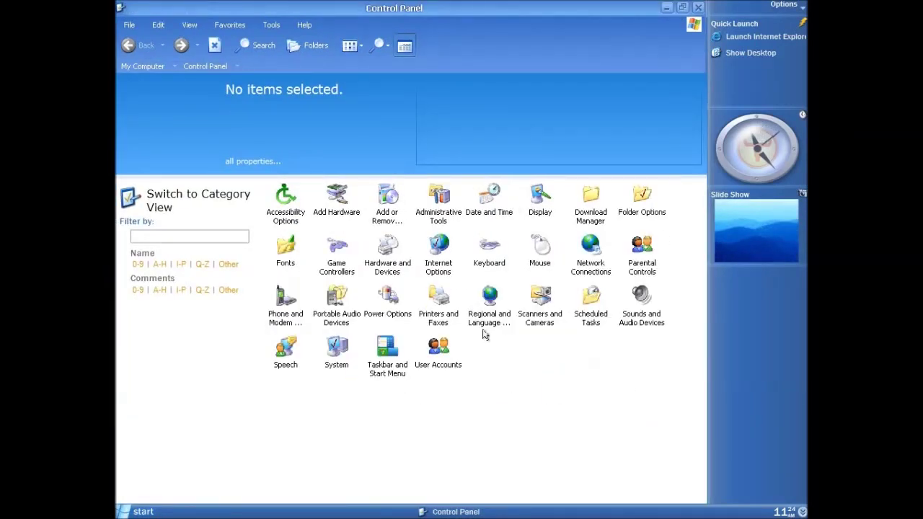
# Preview the Asterisk and Critical Battery Alarm sounds in the audio device properties, then cancel the dialog and close the Control Panel.
pyautogui.doubleClick(641, 297)
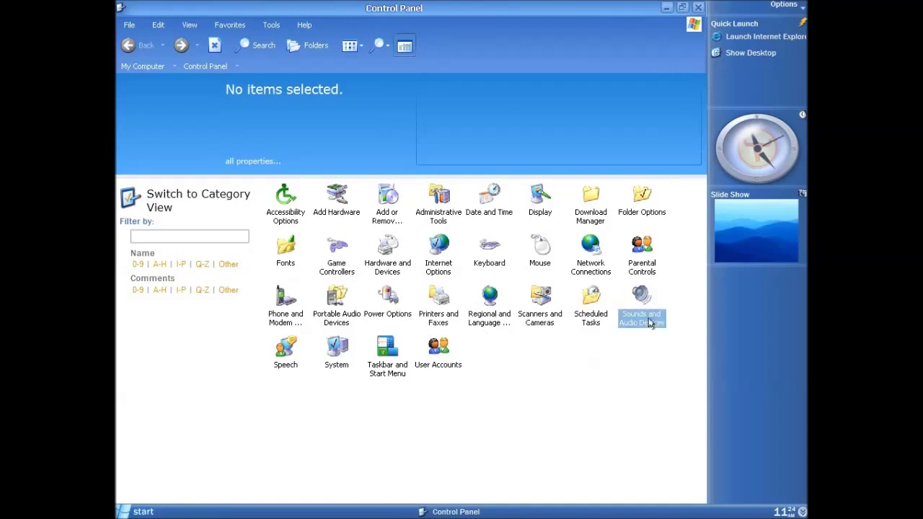
pyautogui.click(218, 71)
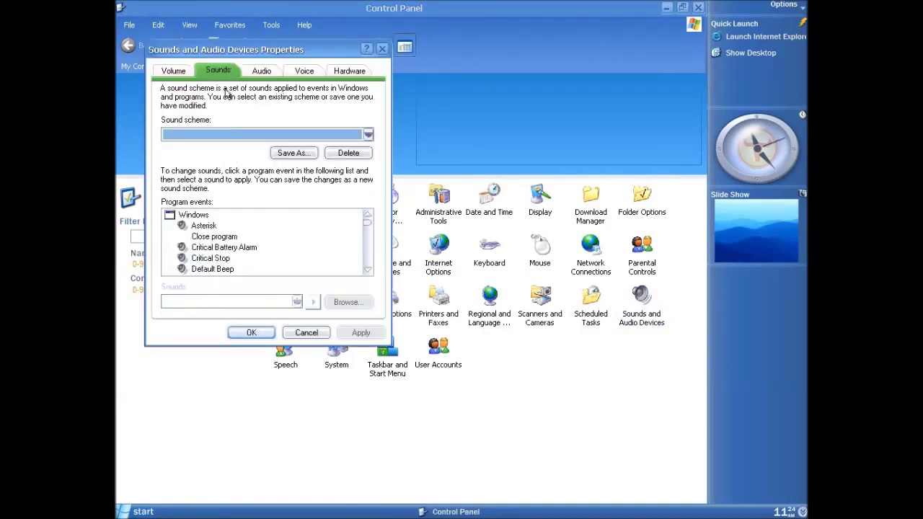
pyautogui.click(206, 225)
pyautogui.click(312, 302)
pyautogui.click(216, 249)
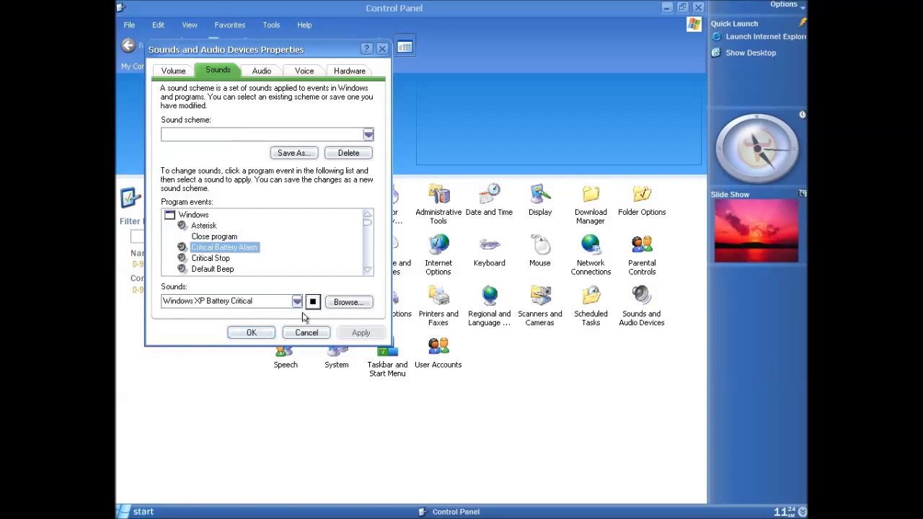
pyautogui.click(305, 332)
pyautogui.click(697, 7)
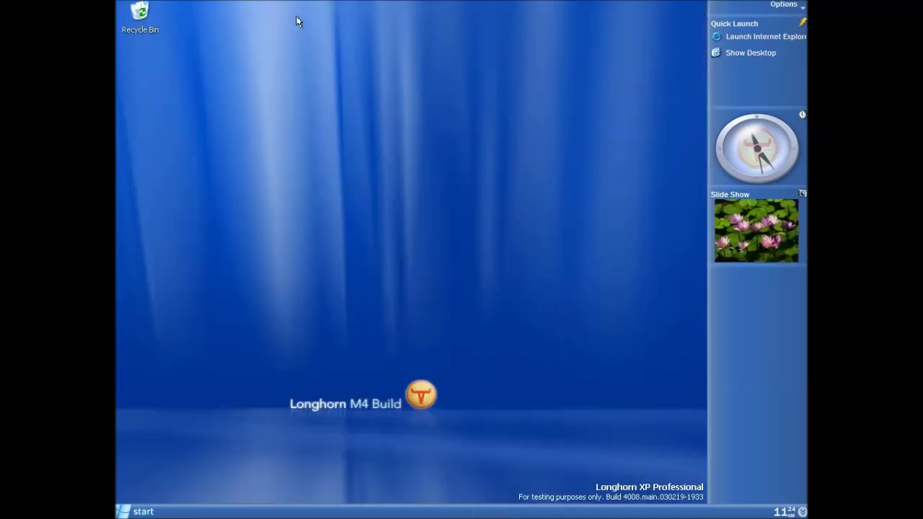
# Open Hardware and Devices and examine the device classes, including the VBOX HARDDISK, VirtualBox Graphics Adapter and VBOX CD-ROM.
pyautogui.click(126, 512)
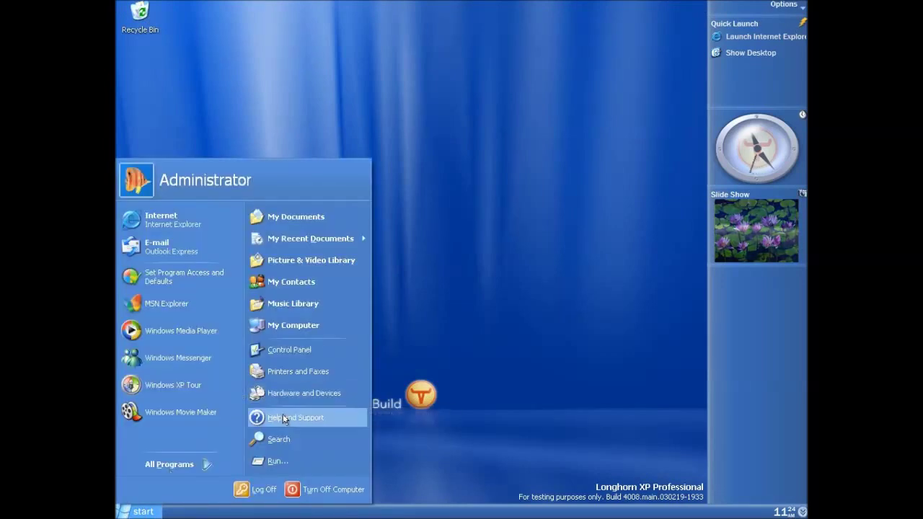
pyautogui.click(340, 395)
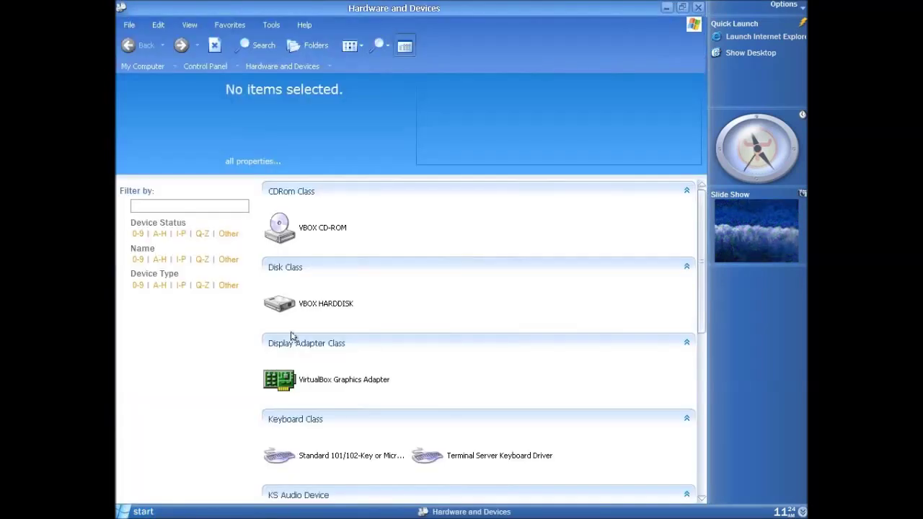
pyautogui.click(703, 462)
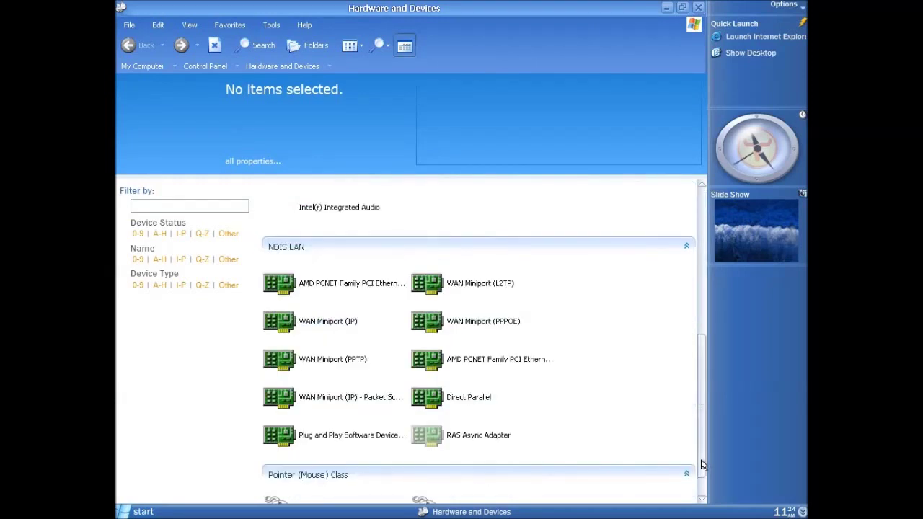
pyautogui.click(703, 465)
pyautogui.moveTo(701, 432); pyautogui.dragTo(702, 284)
pyautogui.click(287, 304)
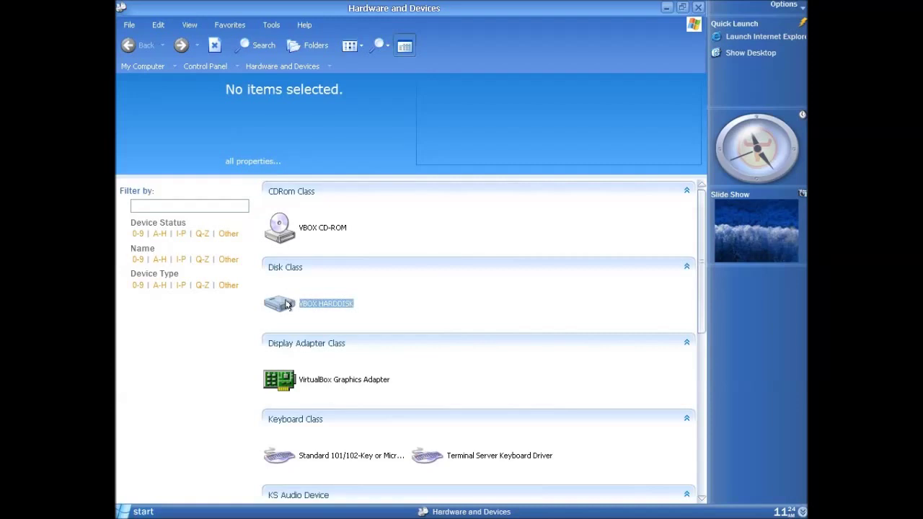
pyautogui.click(286, 378)
pyautogui.click(280, 227)
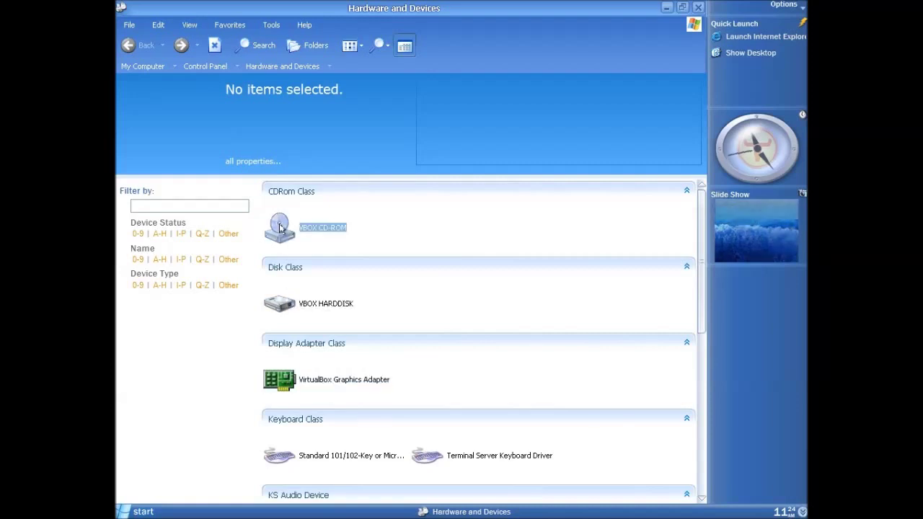
# Inspect the general and view settings in Folder Options and cancel the dialog.
pyautogui.click(271, 25)
pyautogui.click(287, 85)
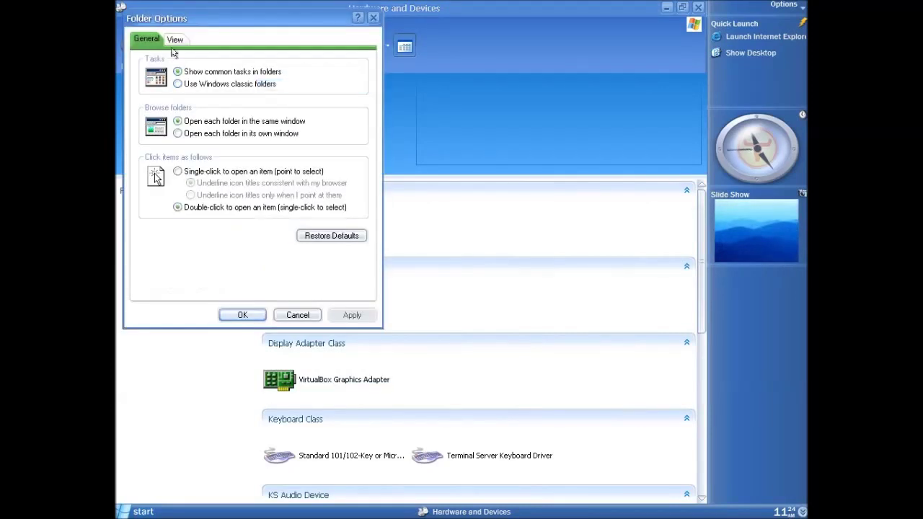
pyautogui.click(175, 39)
pyautogui.click(297, 315)
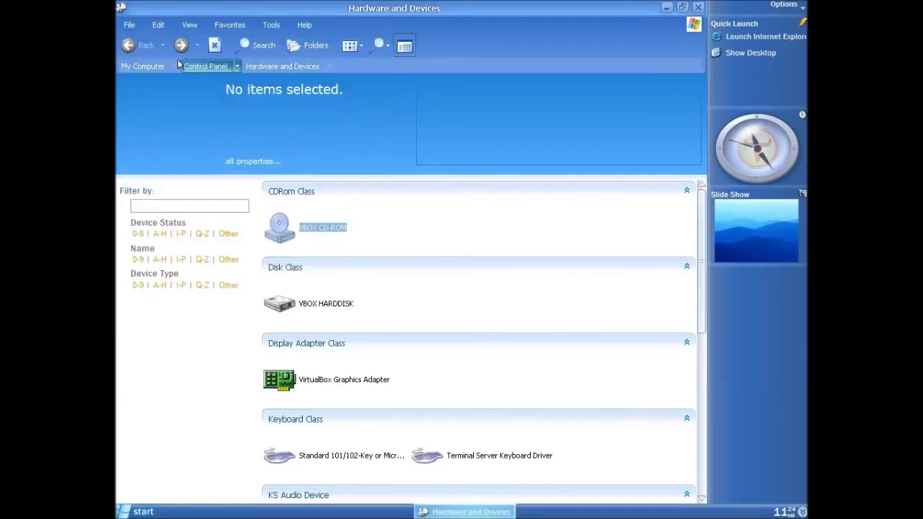
# Navigate up through Control Panel to My Computer, open Local Disk (C:) and reveal the drive's hidden contents.
pyautogui.click(210, 66)
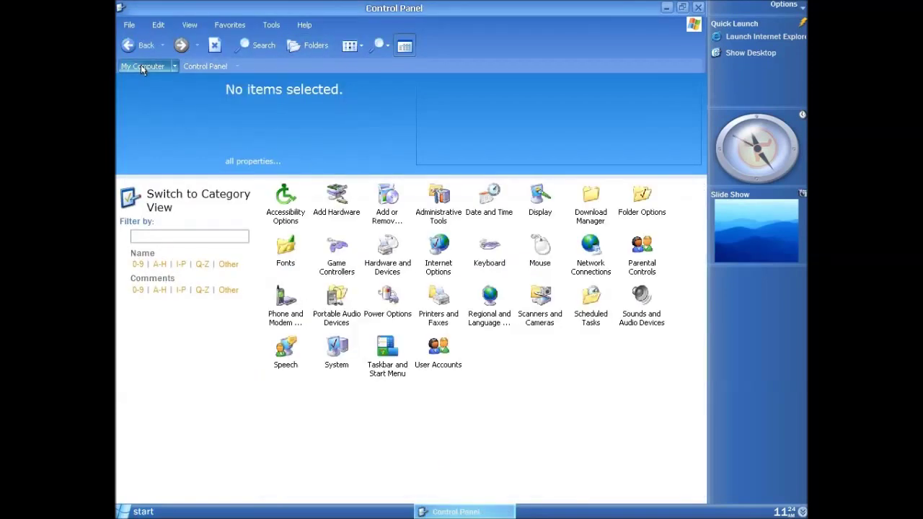
pyautogui.click(142, 68)
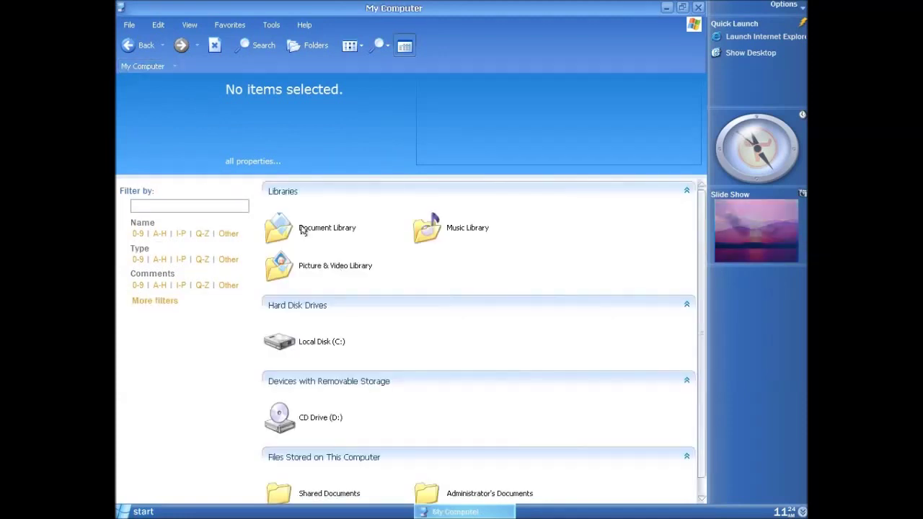
pyautogui.doubleClick(281, 344)
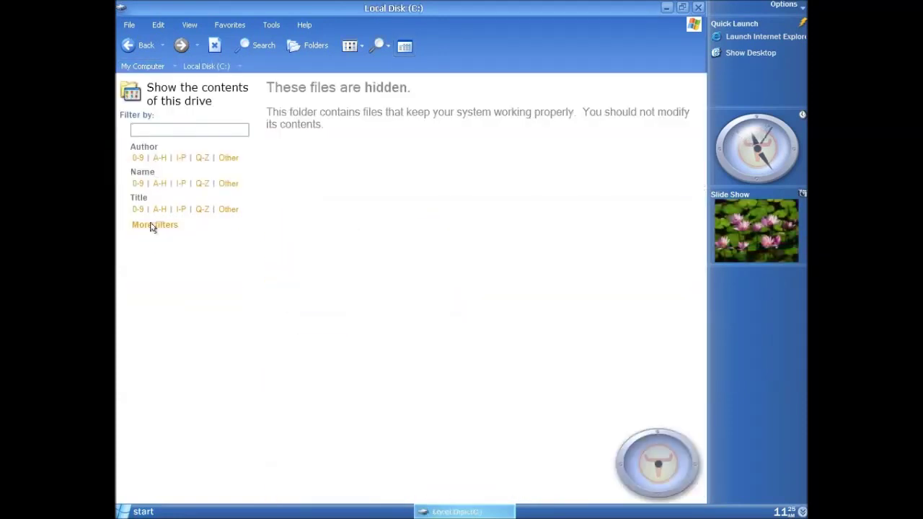
pyautogui.click(184, 98)
# Open the WINDOWS folder, reveal its hidden contents and select the Coffee Bean image to preview it.
pyautogui.doubleClick(613, 250)
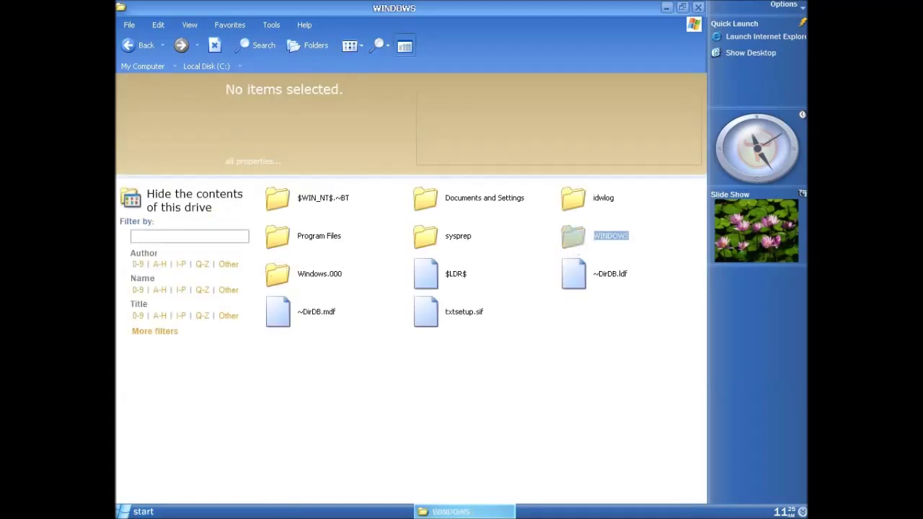
pyautogui.click(180, 88)
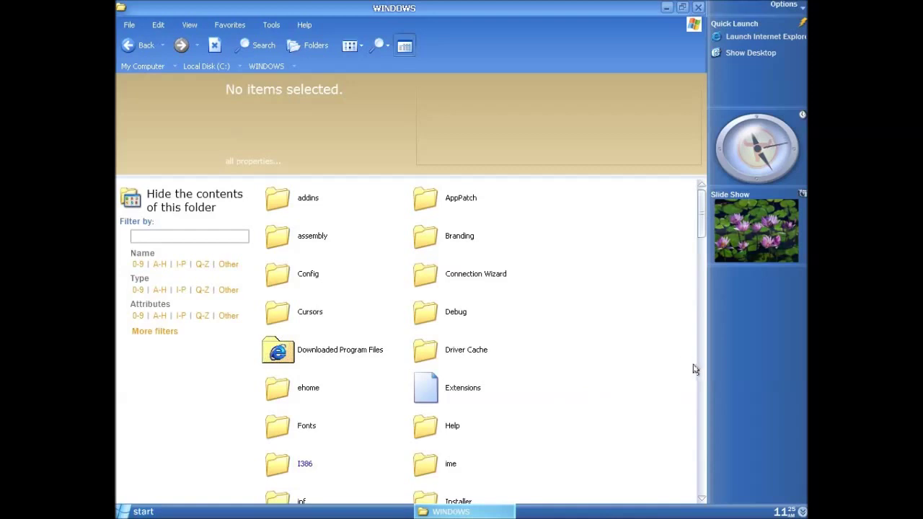
pyautogui.scroll(-10, 694, 368)
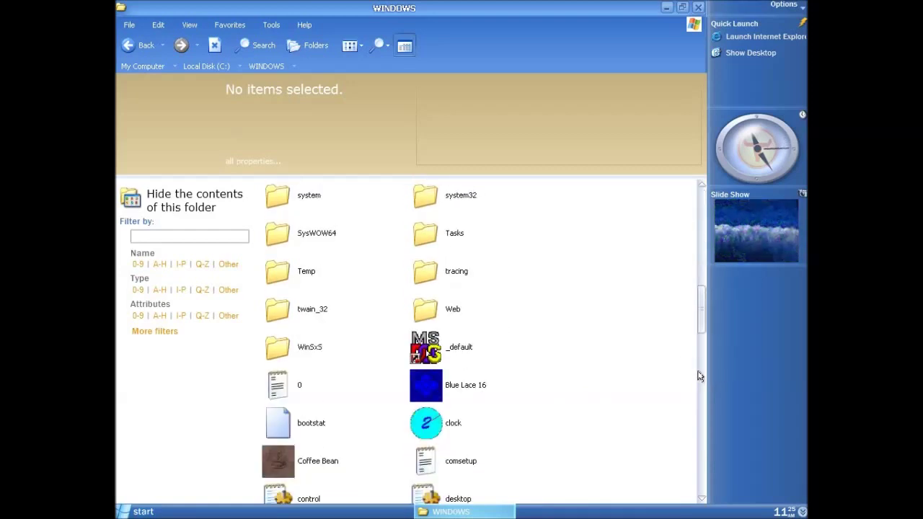
pyautogui.click(286, 454)
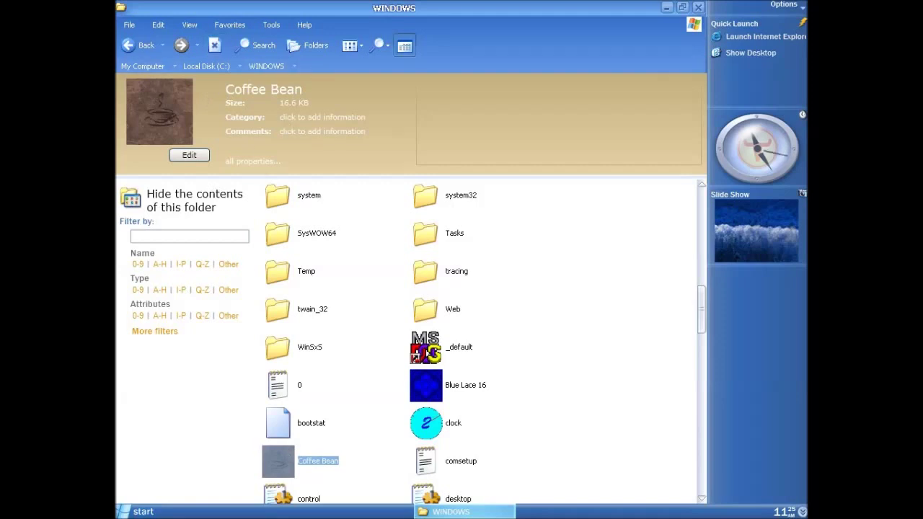
# Open the Coffee Bean image for editing in Paint, reposition the Paint window and close it.
pyautogui.click(188, 156)
pyautogui.moveTo(201, 11)
pyautogui.mouseDown()
pyautogui.moveTo(298, 33)
pyautogui.moveTo(545, 175)
pyautogui.mouseUp()
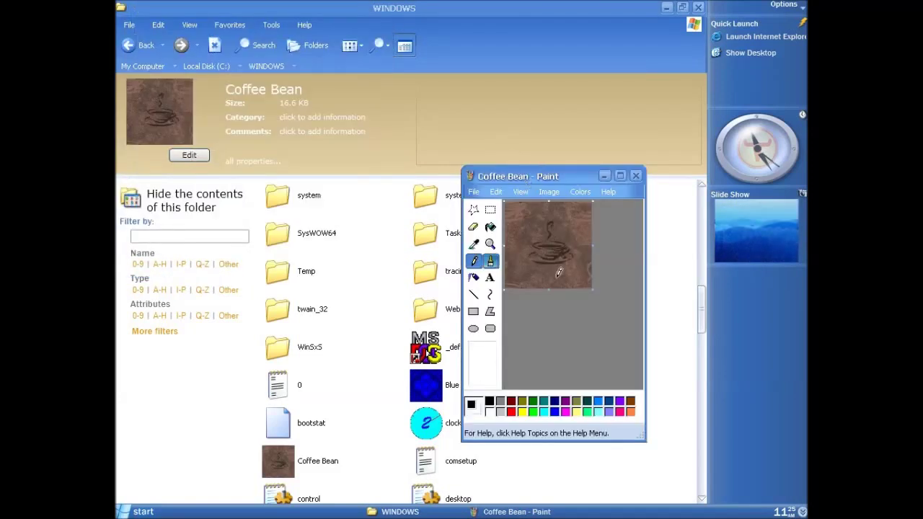
pyautogui.click(636, 176)
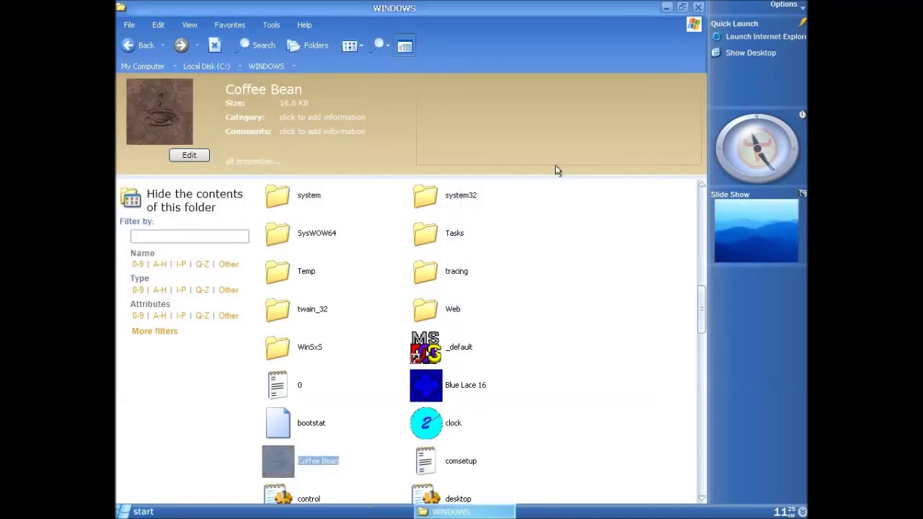
# Try to set the Coffee Bean image's category to Hello in the folder's preview details, leaving the comments empty.
pyautogui.click(291, 119)
pyautogui.press('Escape')
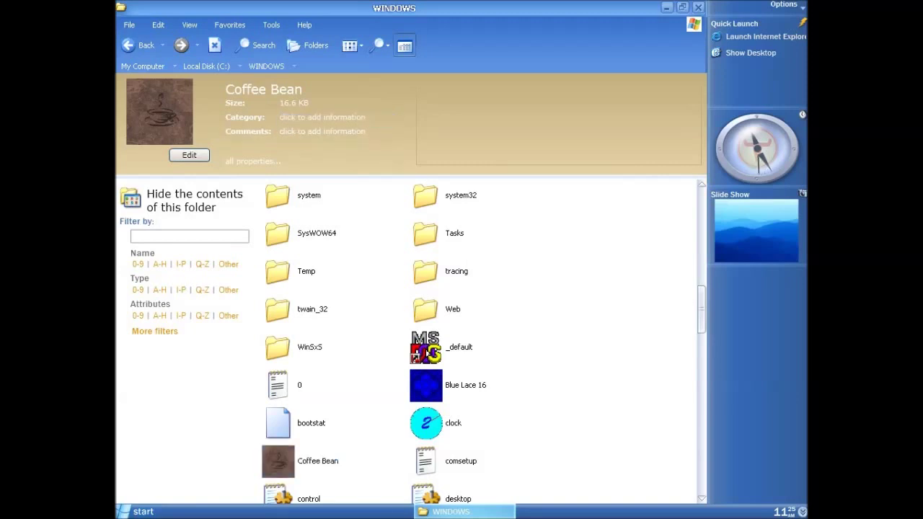
pyautogui.click(297, 120)
pyautogui.press('Escape')
pyautogui.click(296, 133)
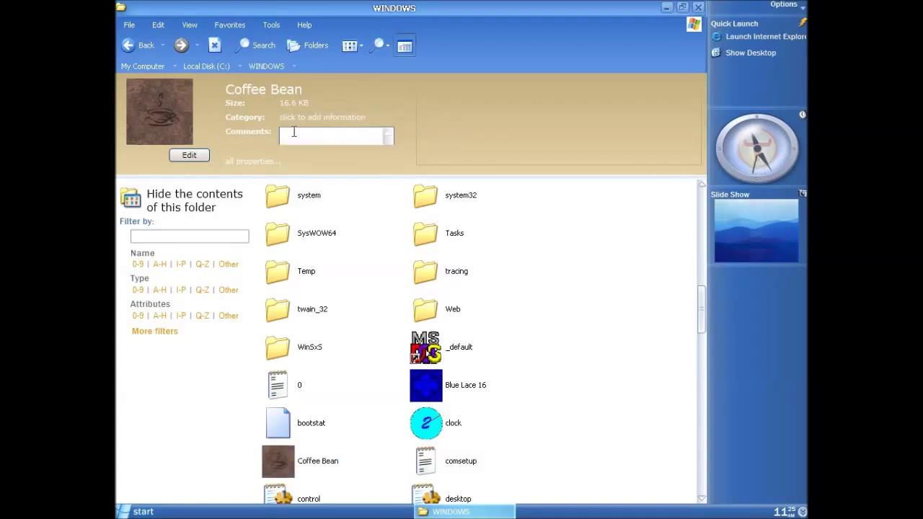
pyautogui.click(286, 120)
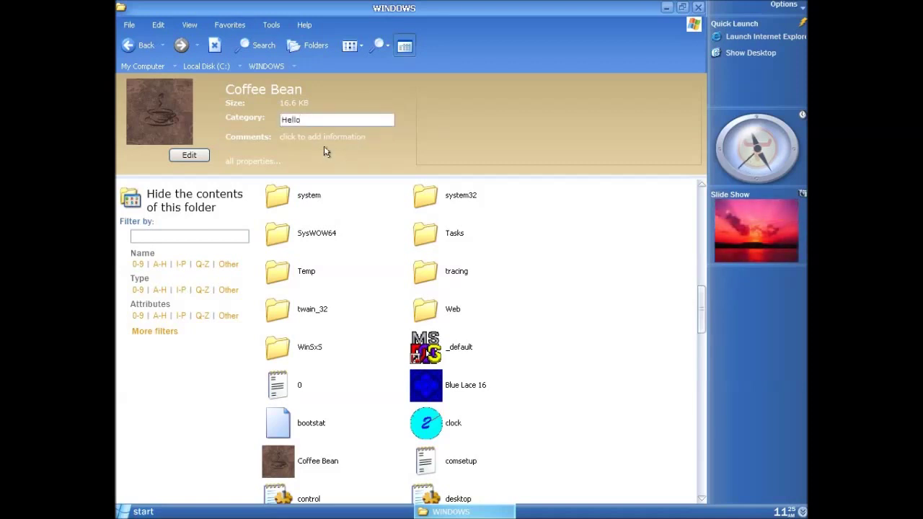
pyautogui.press('Escape')
pyautogui.click(576, 352)
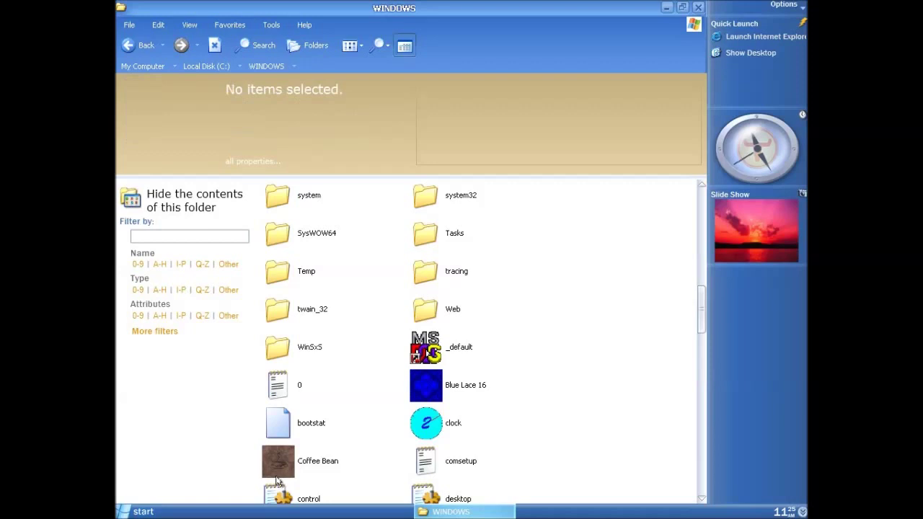
# Open the Coffee Bean image's properties, try to add a keyword and close the extra window.
pyautogui.click(272, 464)
pyautogui.rightClick(274, 461)
pyautogui.click(292, 448)
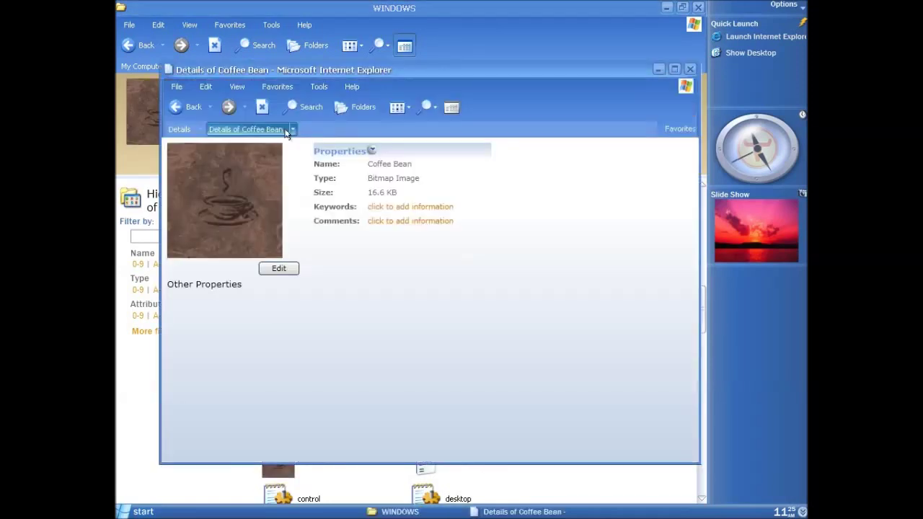
pyautogui.click(408, 207)
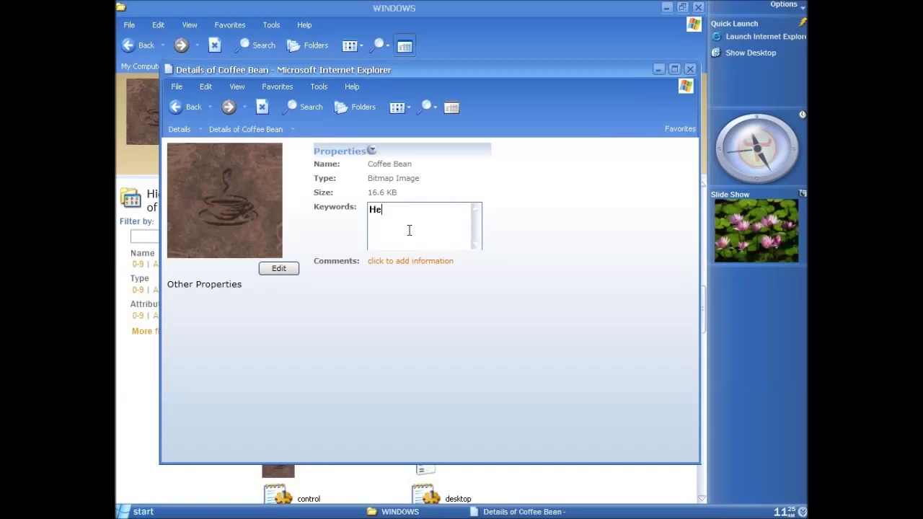
pyautogui.press('Return')
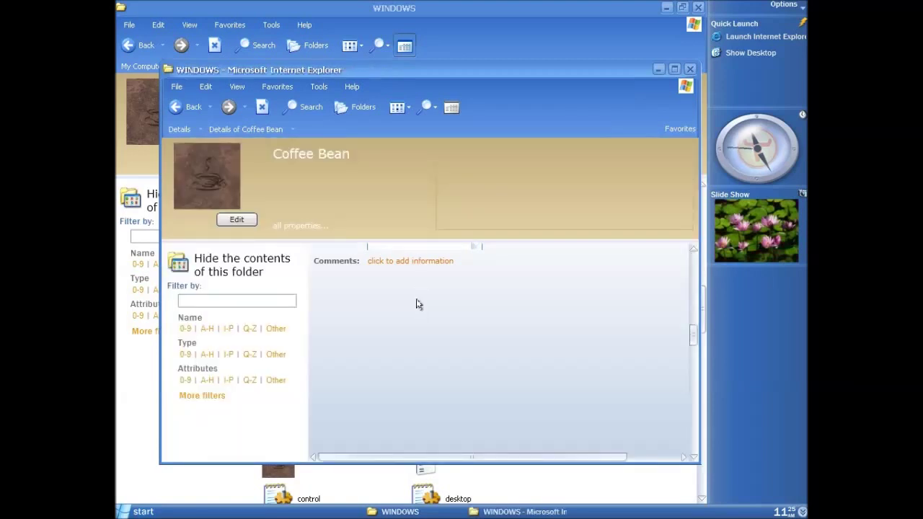
pyautogui.click(607, 89)
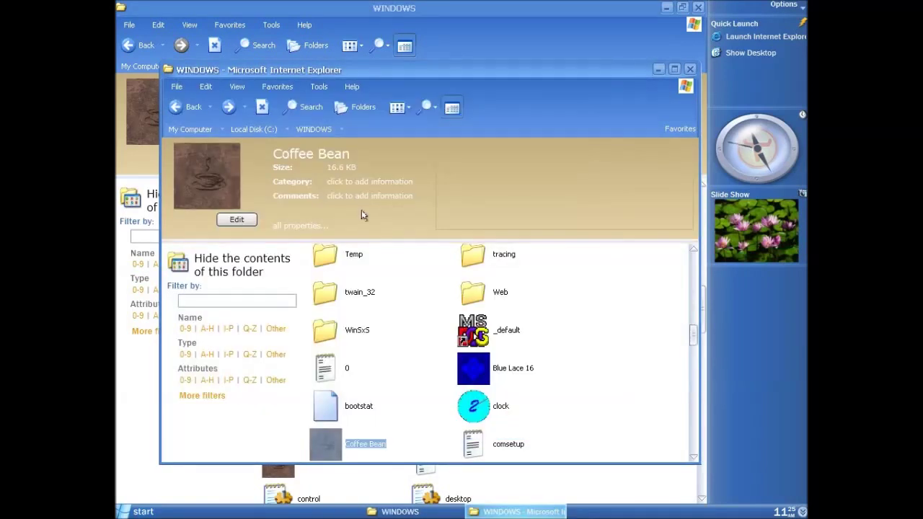
pyautogui.click(491, 399)
pyautogui.click(318, 448)
pyautogui.click(690, 68)
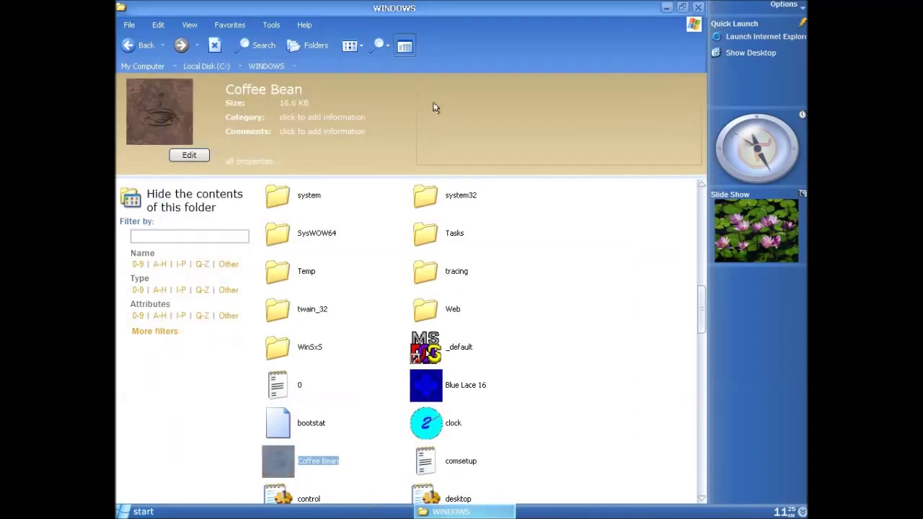
# Reopen the Coffee Bean properties to check the keywords and comments, view the details window maximized and close it.
pyautogui.rightClick(274, 465)
pyautogui.click(308, 462)
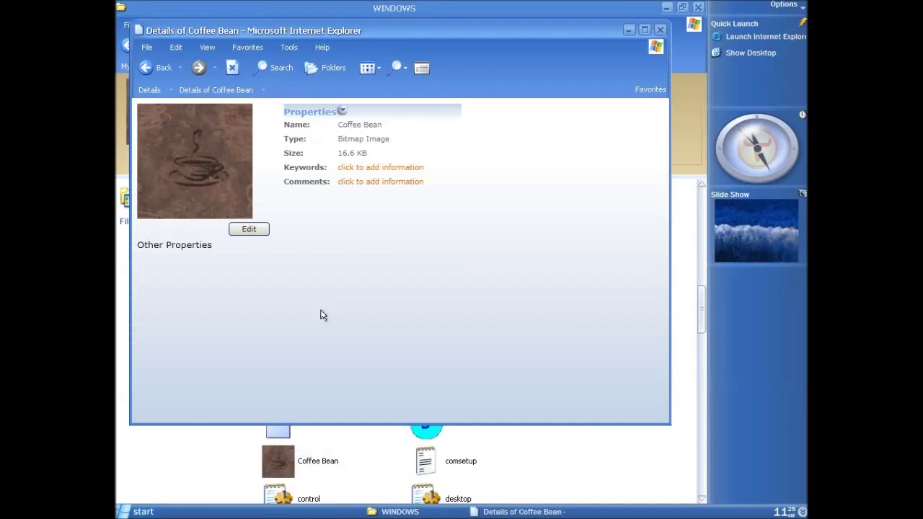
pyautogui.click(660, 30)
pyautogui.rightClick(278, 472)
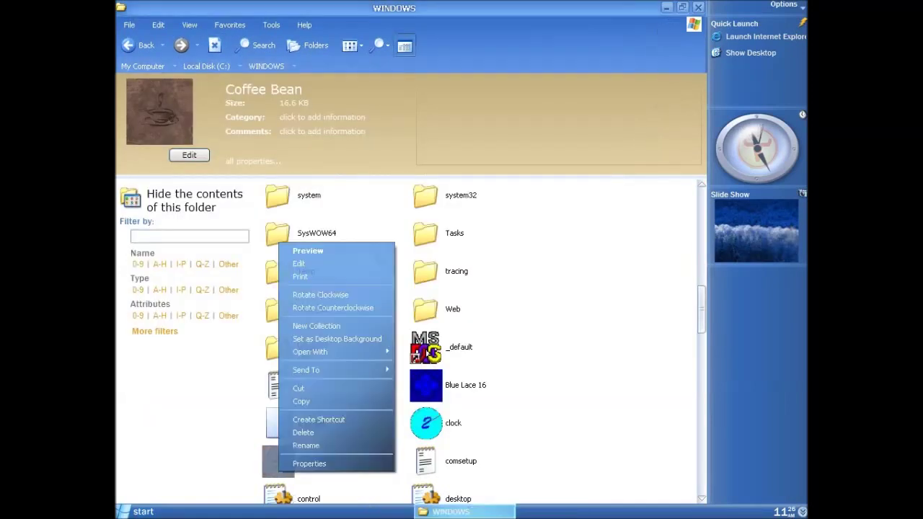
pyautogui.click(296, 463)
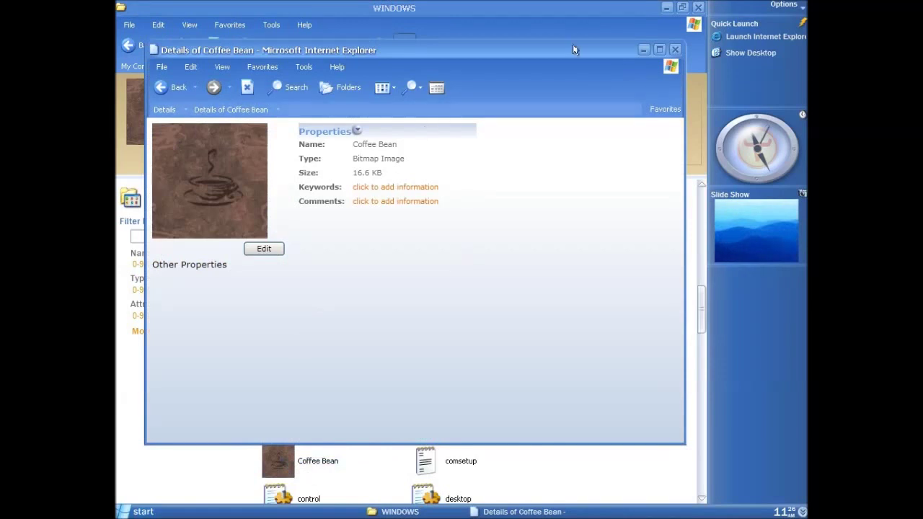
pyautogui.click(658, 50)
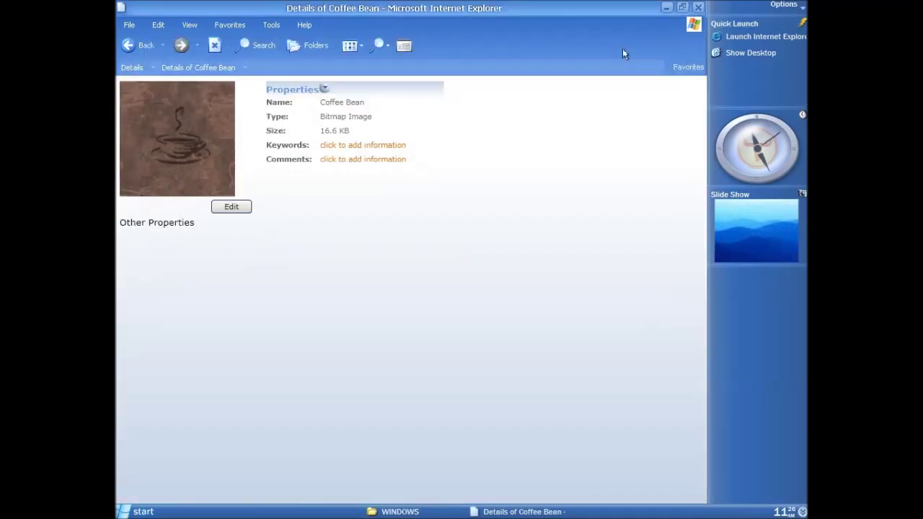
pyautogui.click(696, 12)
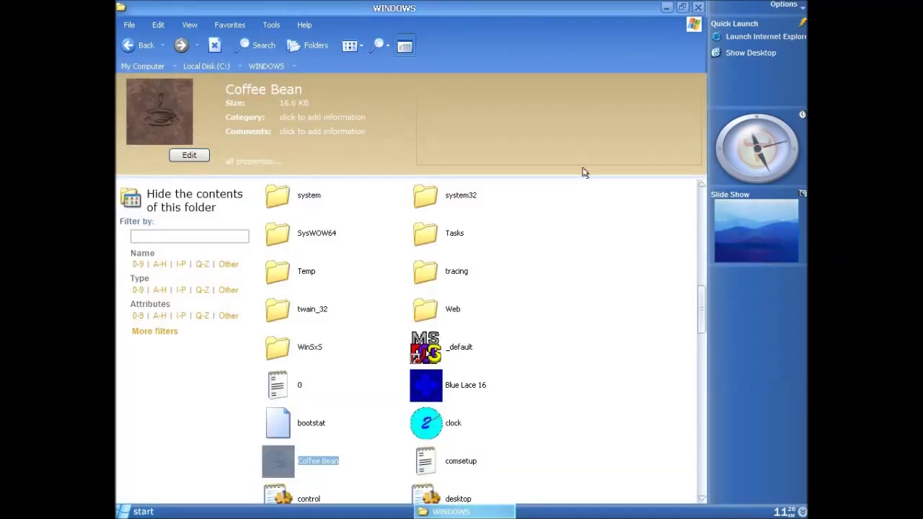
# Return to Local Disk (C:) and open the details of the Windows.000 folder.
pyautogui.click(137, 45)
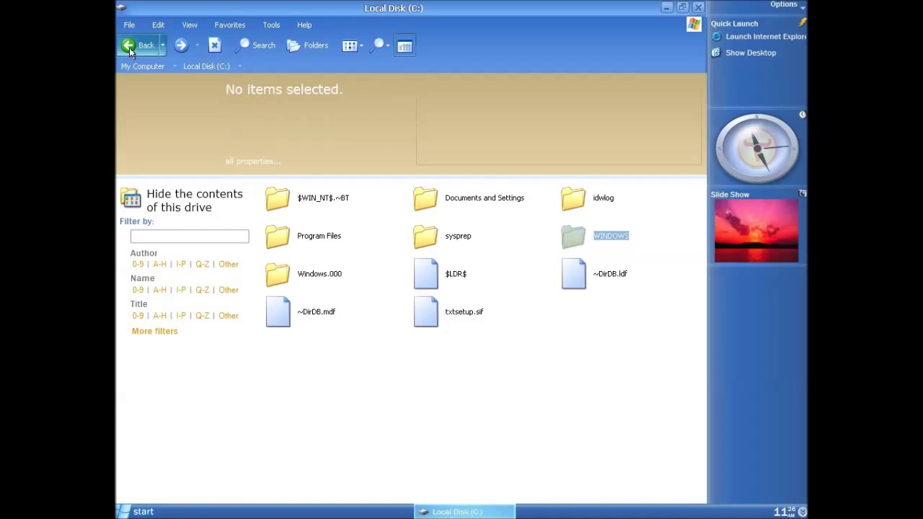
pyautogui.rightClick(320, 277)
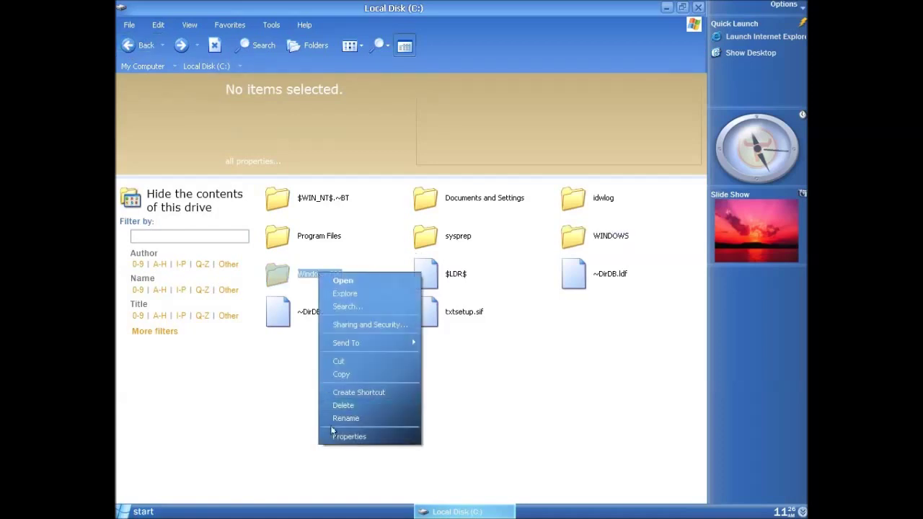
pyautogui.click(333, 434)
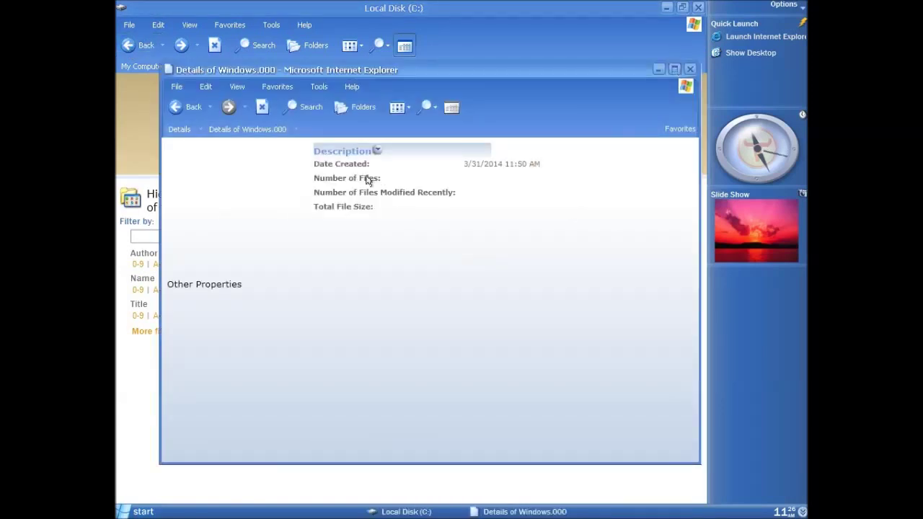
# Open the other properties of Windows.000, inspect its general, sharing and customization settings, and close both windows.
pyautogui.click(207, 289)
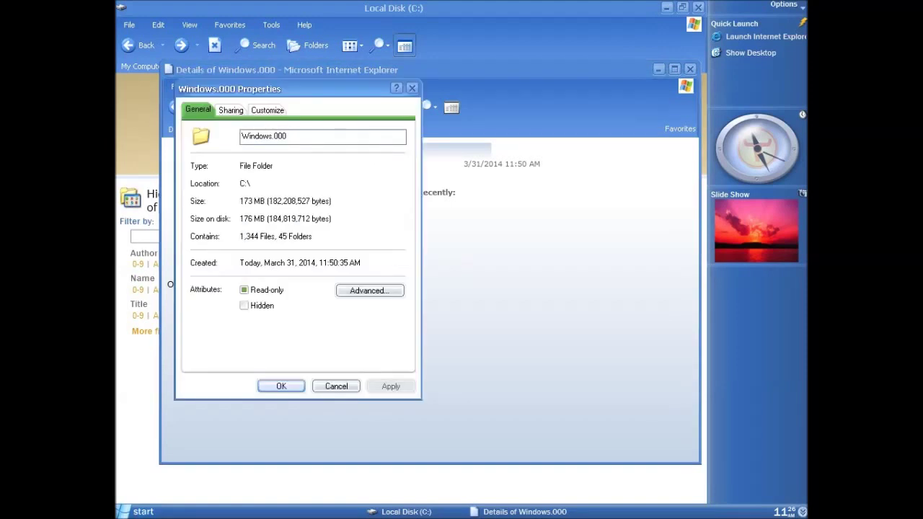
pyautogui.click(225, 111)
pyautogui.click(263, 111)
pyautogui.click(233, 110)
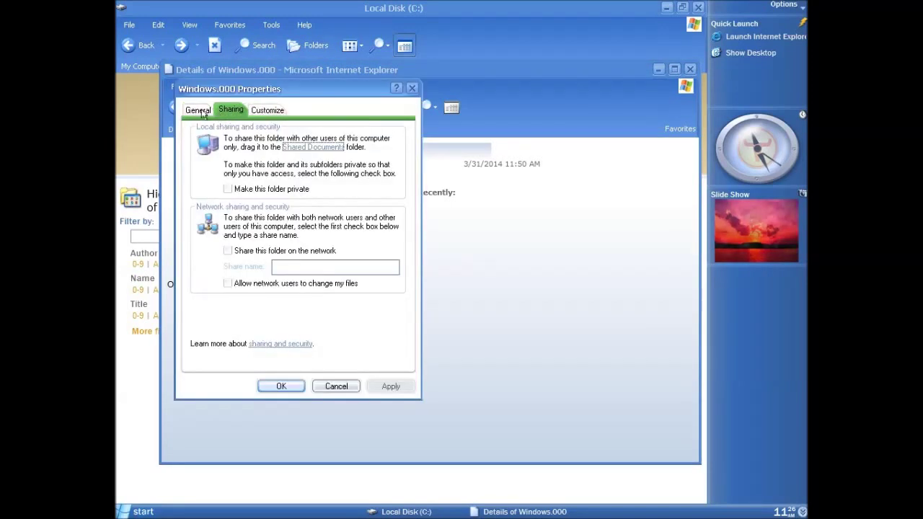
pyautogui.click(267, 110)
pyautogui.click(412, 88)
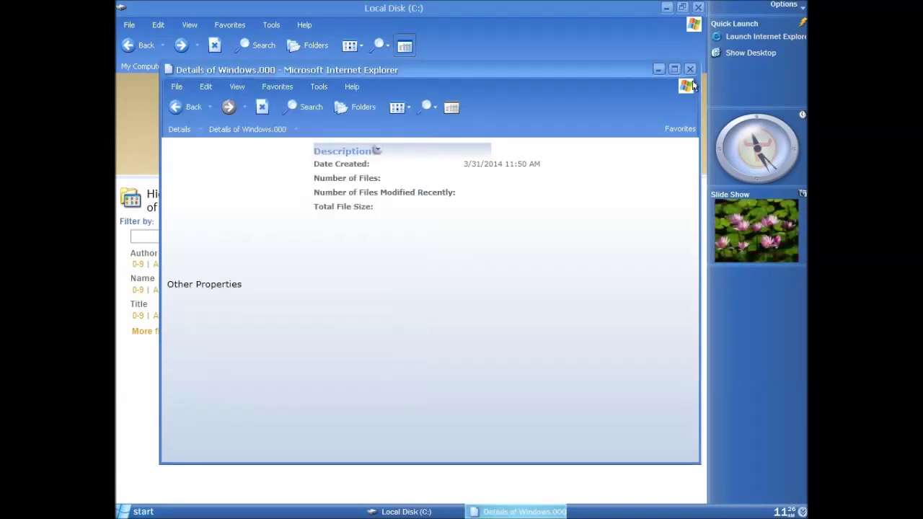
pyautogui.hotkey('alt', 'F4')
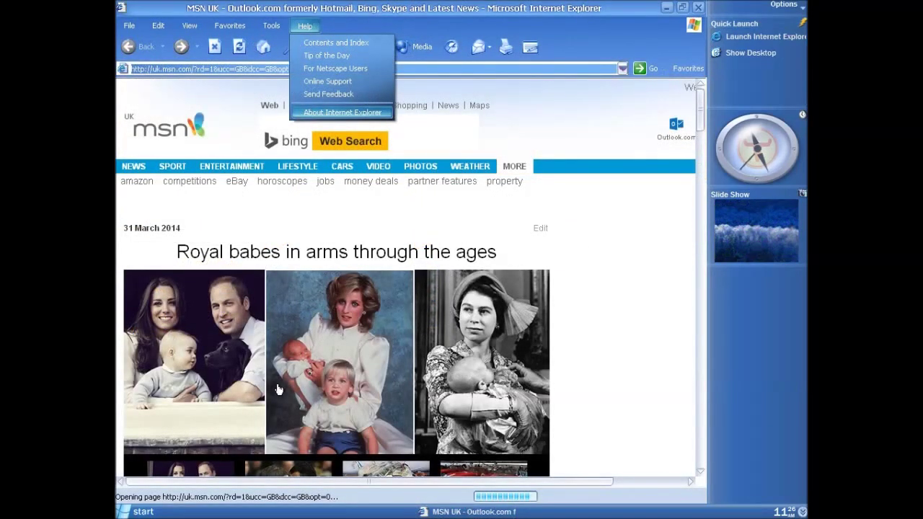
# View the version information in About Internet Explorer and close the dialog.
pyautogui.click(334, 113)
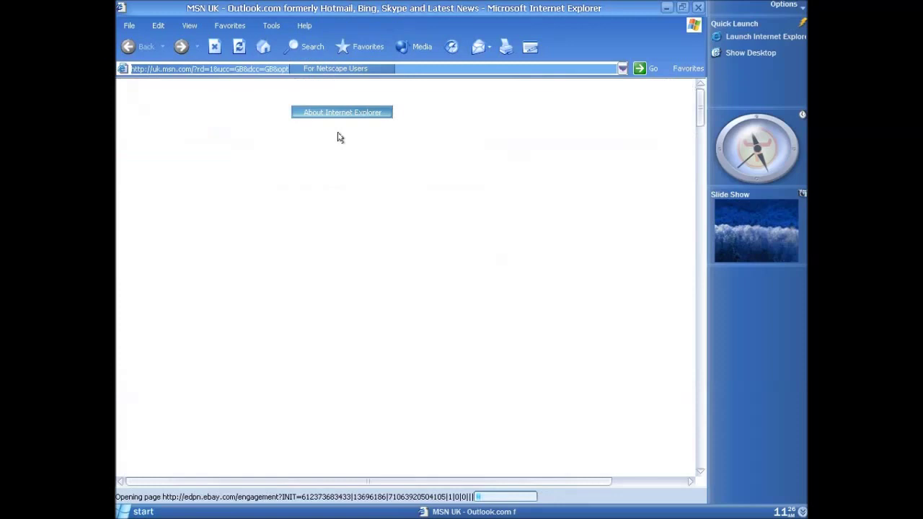
pyautogui.click(409, 303)
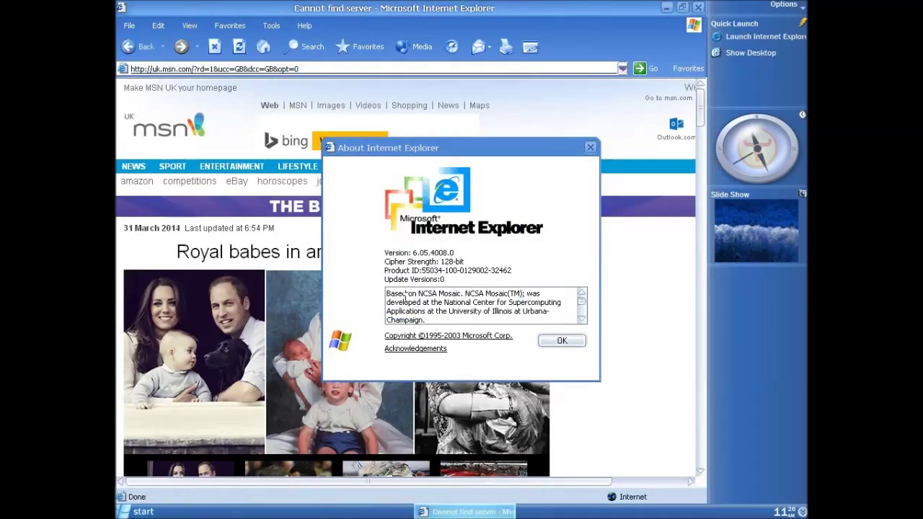
pyautogui.click(551, 342)
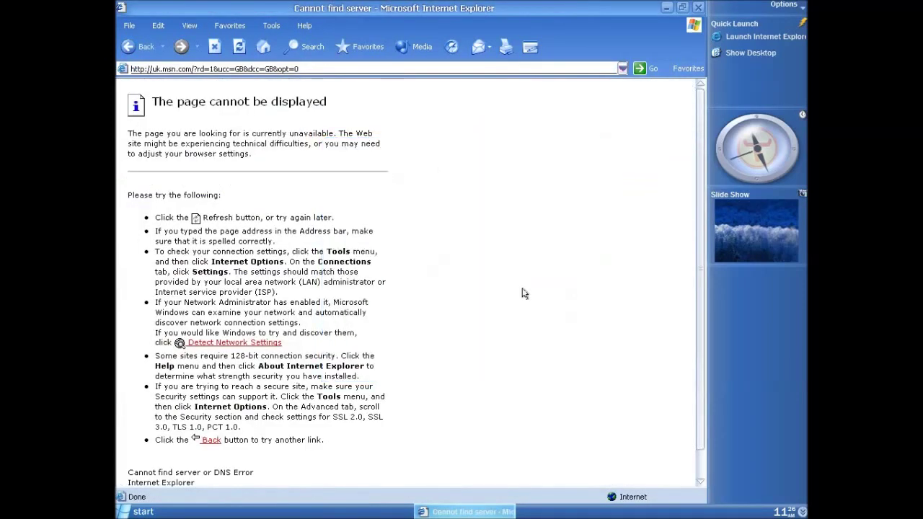
# Load google.com and search for "windows vista wiki", agreeing to send the information over the Internet.
pyautogui.click(548, 67)
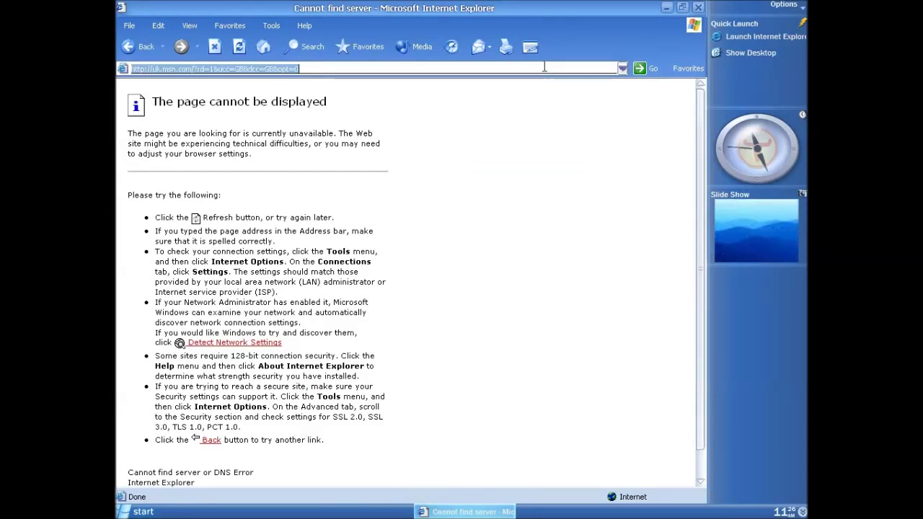
pyautogui.write('google.com')
pyautogui.press('Return')
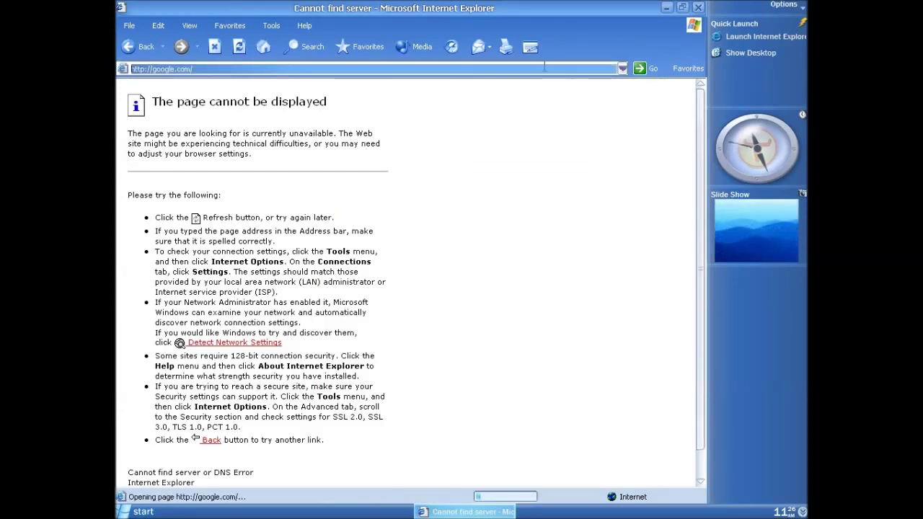
pyautogui.write('windo')
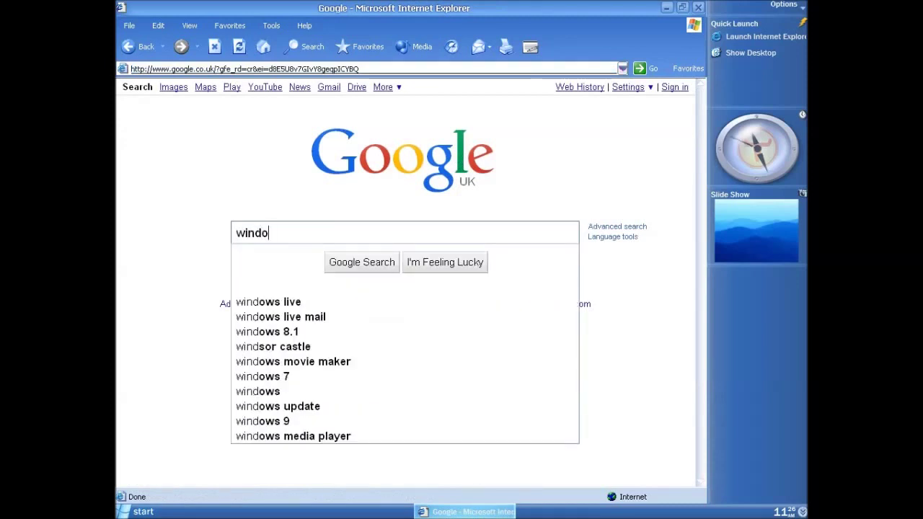
pyautogui.write('ws vista wiki')
pyautogui.press('Return')
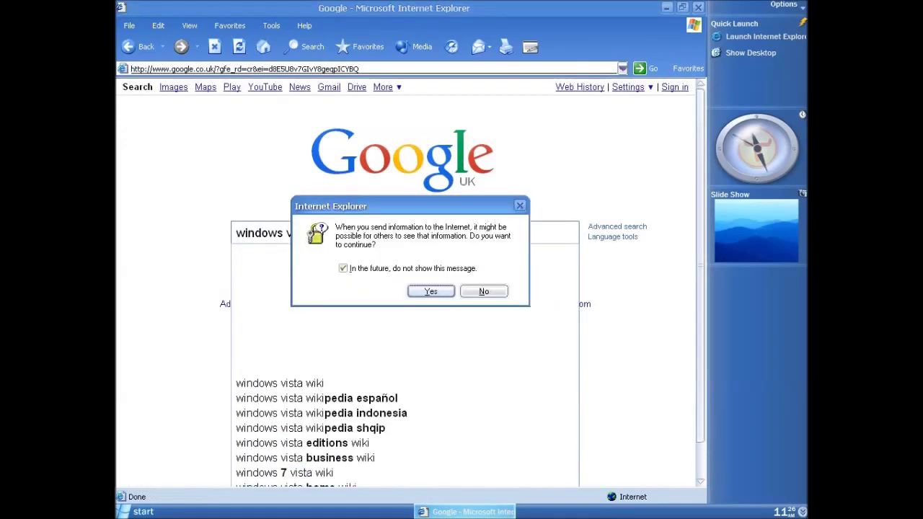
pyautogui.click(428, 291)
# Open the Windows Vista Wikipedia article from the results and view its desktop screenshot on the image's file page.
pyautogui.click(220, 224)
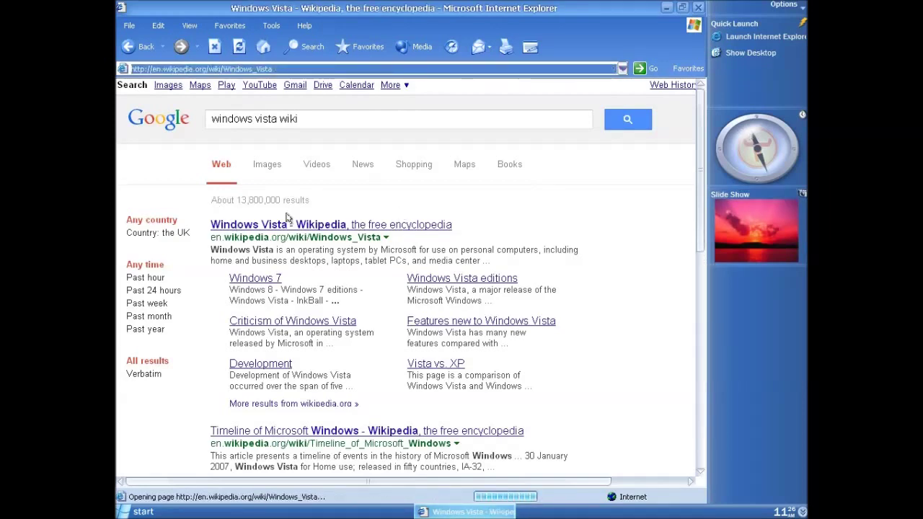
pyautogui.scroll(-7, 646, 328)
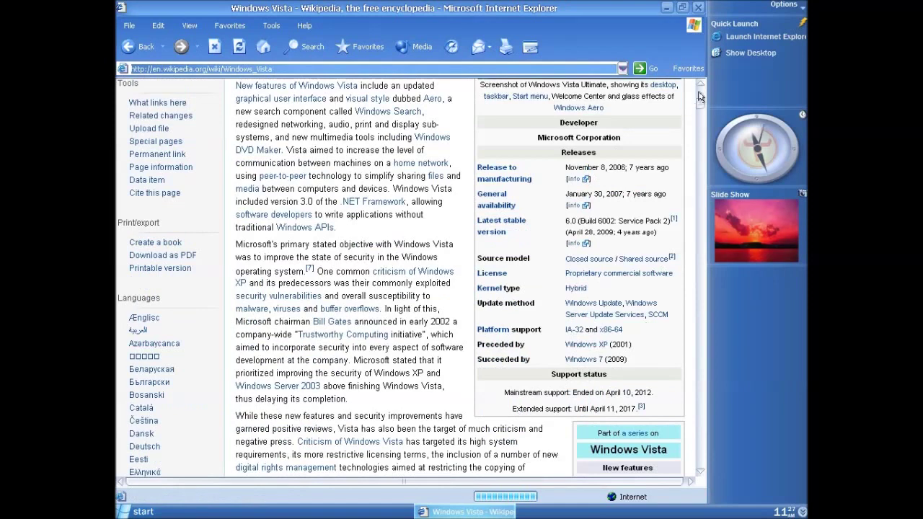
pyautogui.moveTo(698, 96); pyautogui.dragTo(699, 86)
pyautogui.click(548, 361)
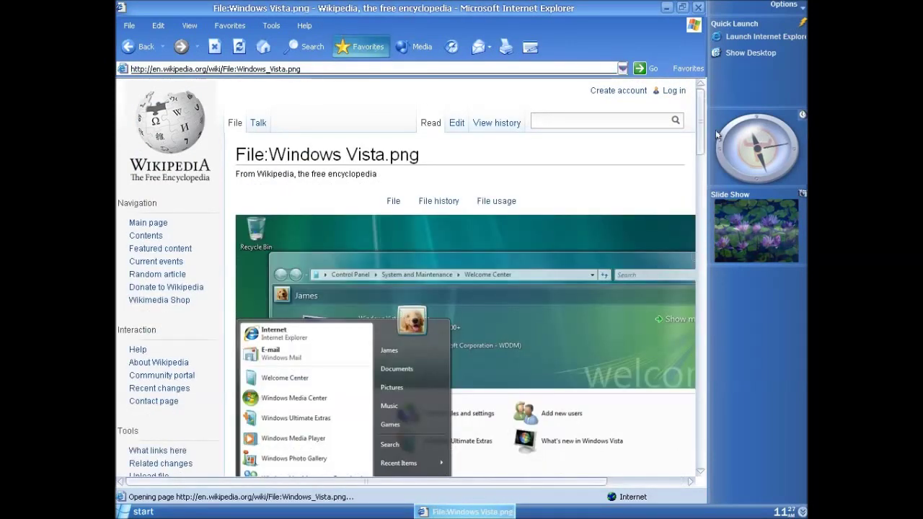
pyautogui.scroll(-5, 696, 173)
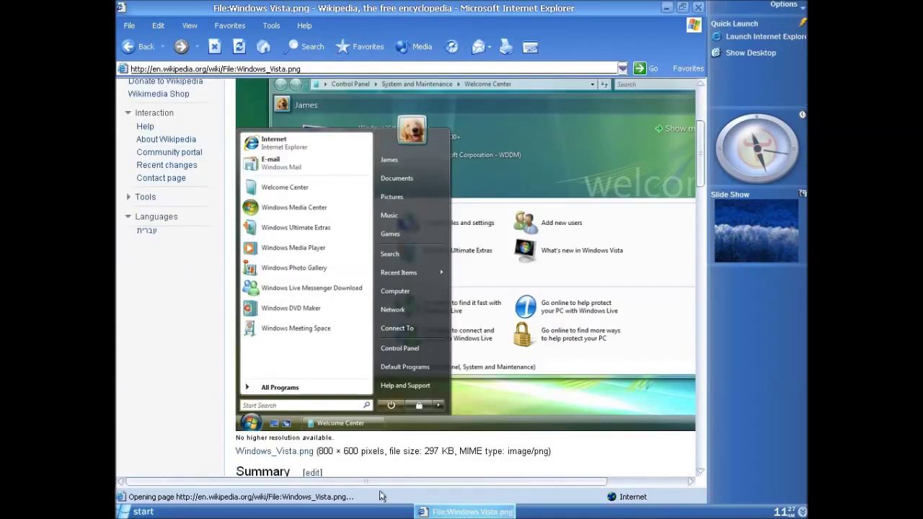
pyautogui.hscroll(5, 406, 283)
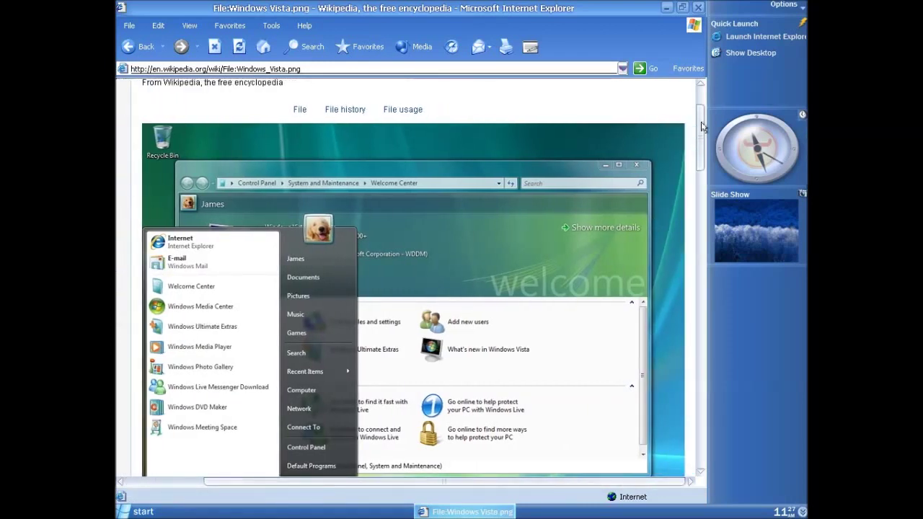
# View the lower part of the Windows Vista desktop screenshot and close the browser.
pyautogui.scroll(-1, 701, 134)
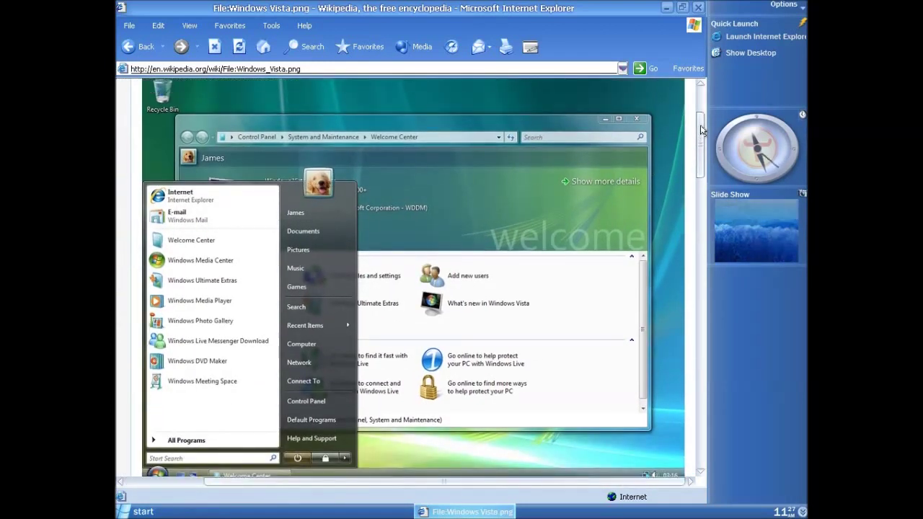
pyautogui.click(698, 7)
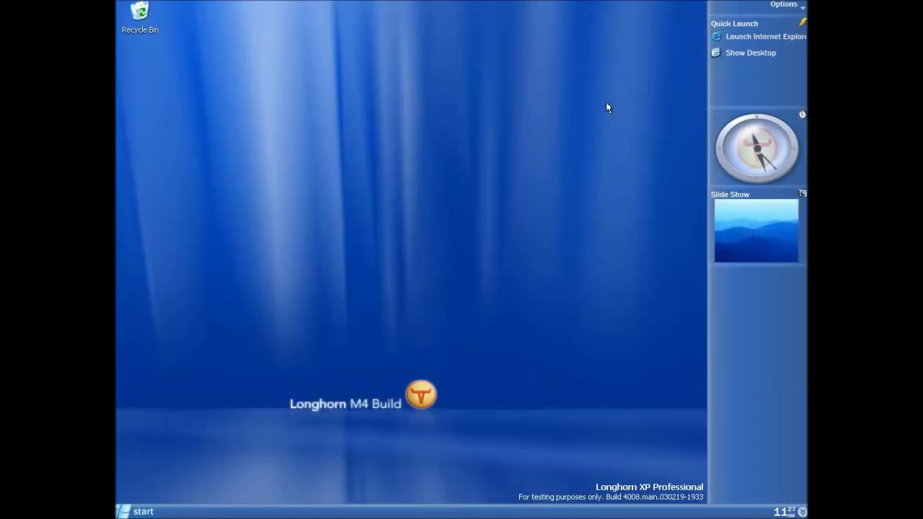
# Open the desktop's Display Properties and change the desktop background to the image of blue flowing waves.
pyautogui.rightClick(370, 249)
pyautogui.click(382, 333)
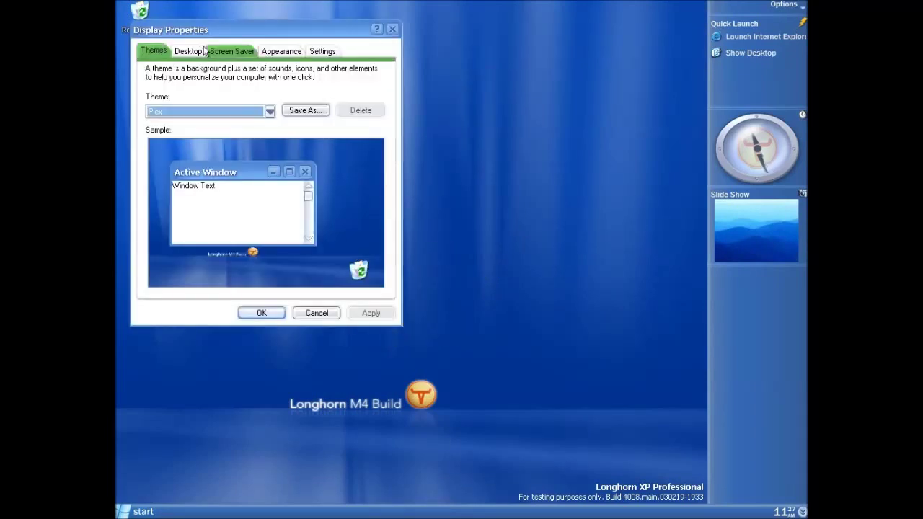
pyautogui.moveTo(190, 31); pyautogui.dragTo(375, 58)
pyautogui.click(365, 79)
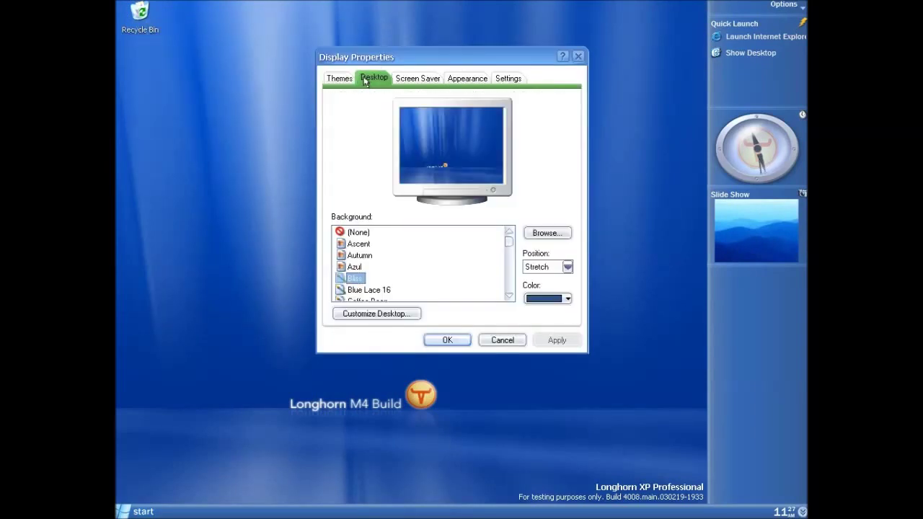
pyautogui.scroll(-10, 403, 264)
pyautogui.click(357, 278)
# Check the screen saver choices in Display Properties and preview the Longhorn Screen Saver.
pyautogui.click(417, 78)
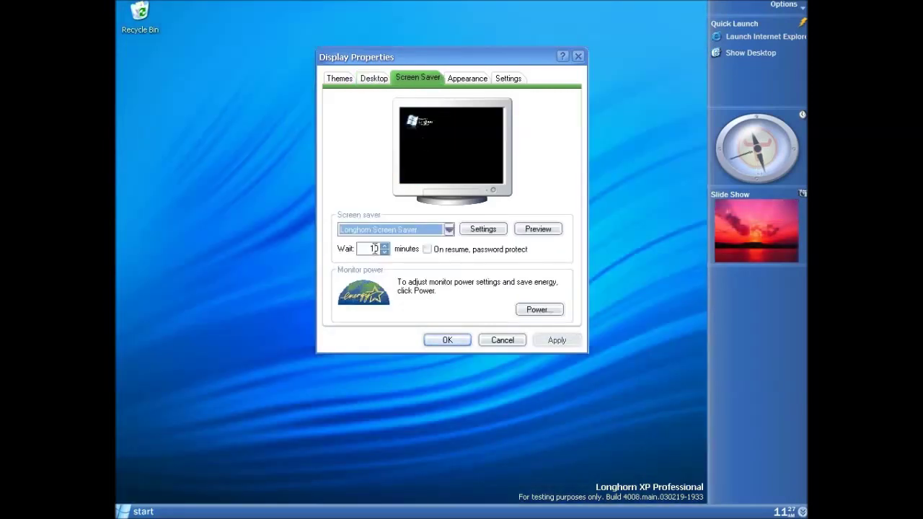
pyautogui.click(372, 229)
pyautogui.click(393, 229)
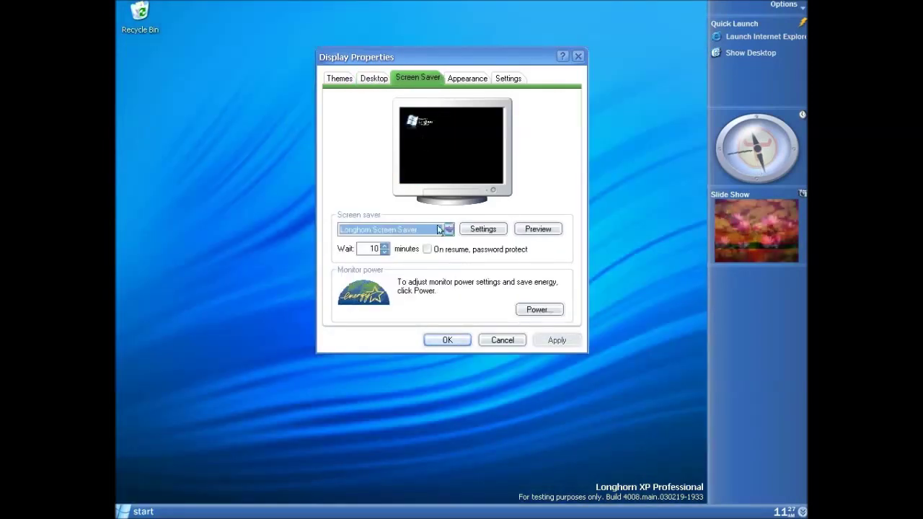
pyautogui.click(538, 228)
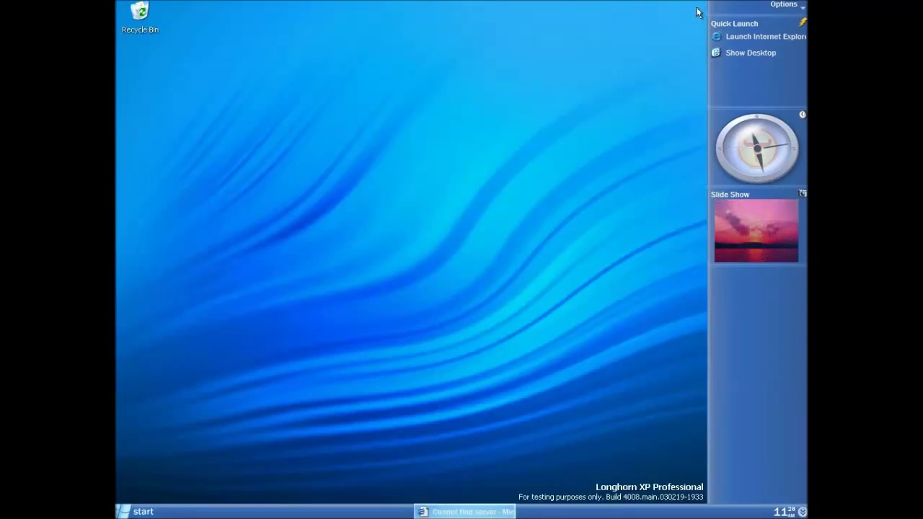
# Open My Computer from the Start menu, view its libraries and drives, and close the window.
pyautogui.click(138, 511)
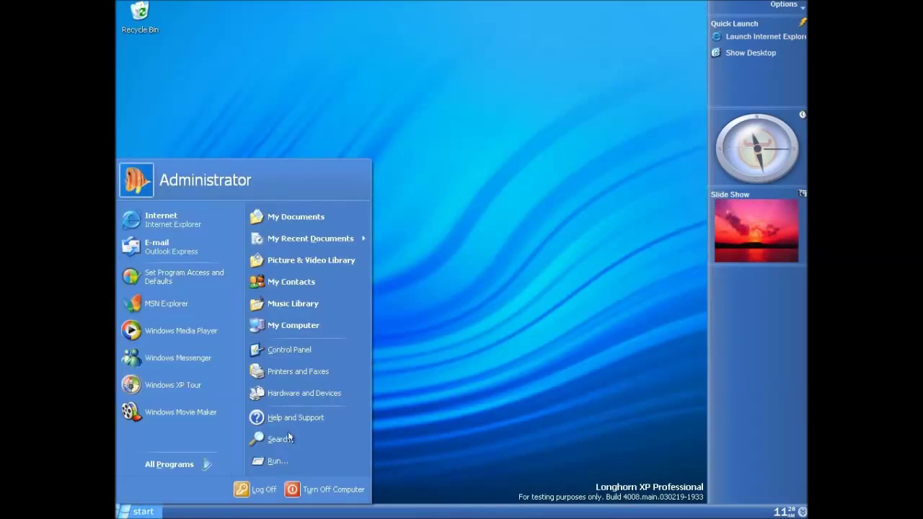
pyautogui.click(273, 326)
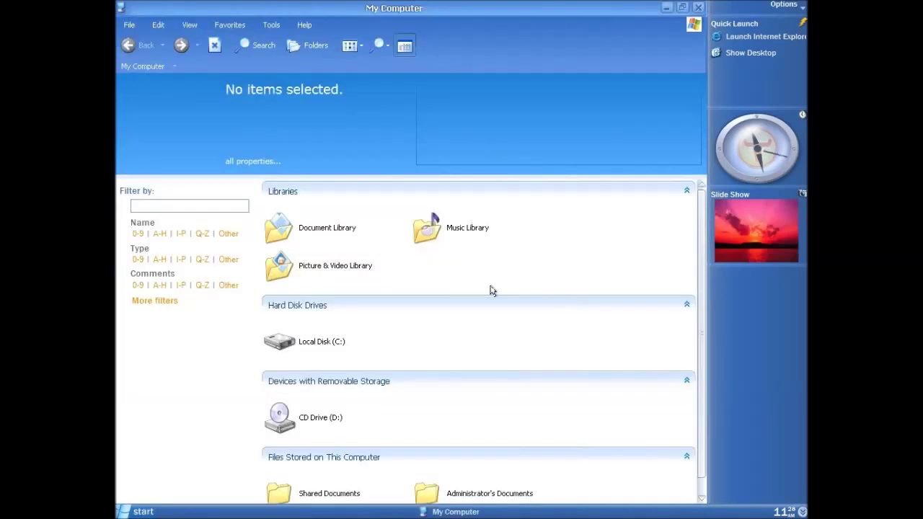
pyautogui.click(698, 7)
# Run winver, view the version details in About Windows, and close the dialog.
pyautogui.click(137, 511)
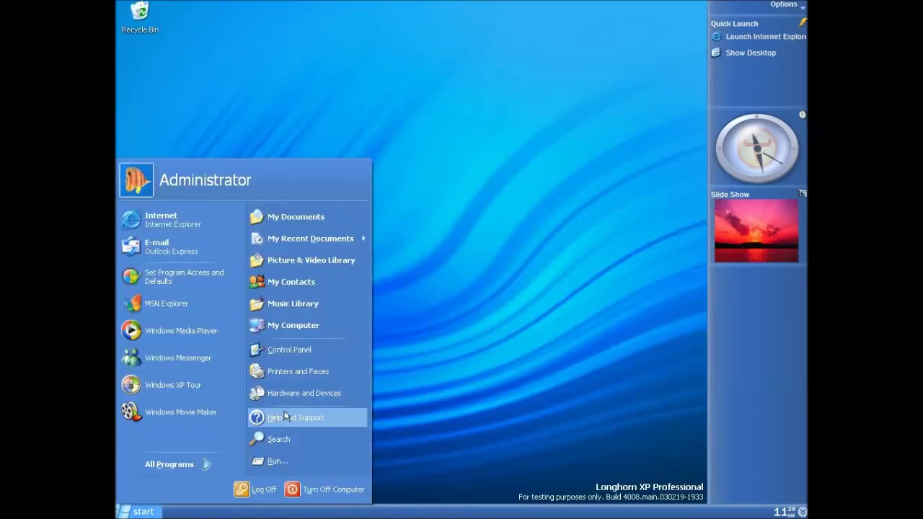
pyautogui.click(277, 459)
pyautogui.write('winver')
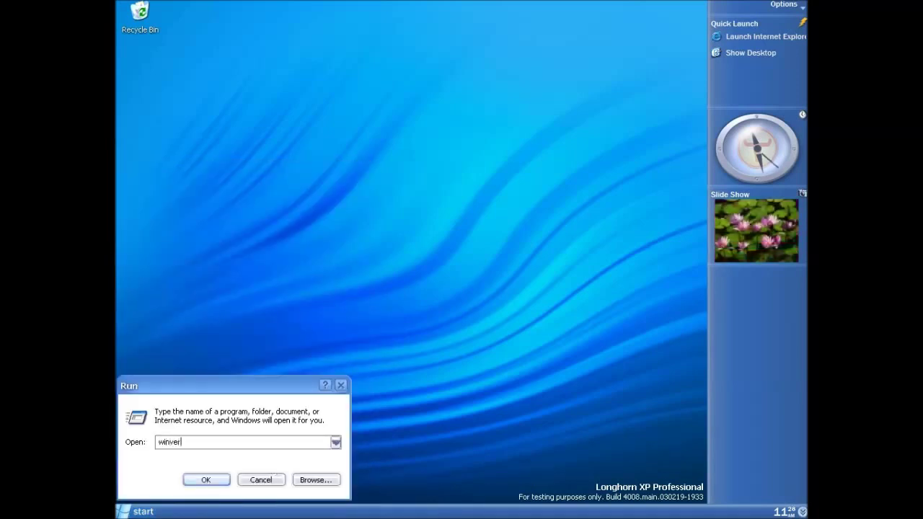
pyautogui.press('Return')
pyautogui.moveTo(251, 42); pyautogui.dragTo(532, 242)
pyautogui.moveTo(622, 237); pyautogui.dragTo(557, 151)
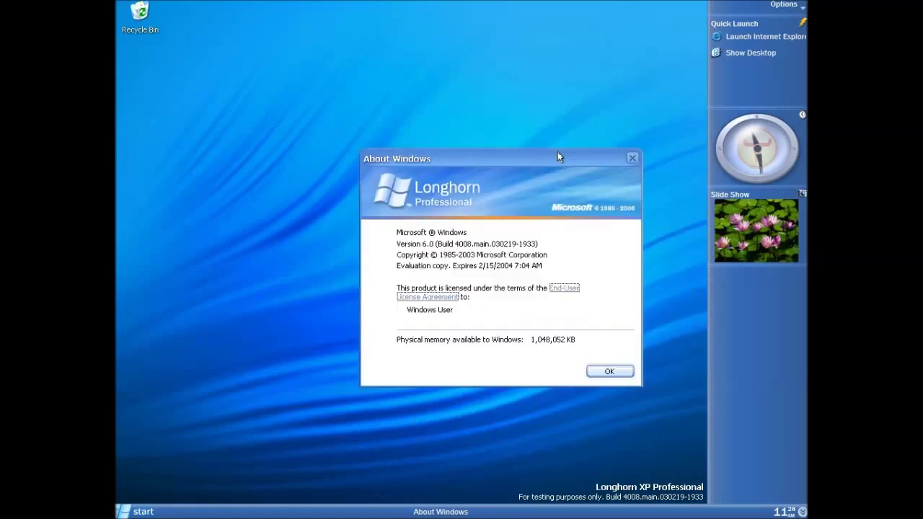
pyautogui.click(609, 372)
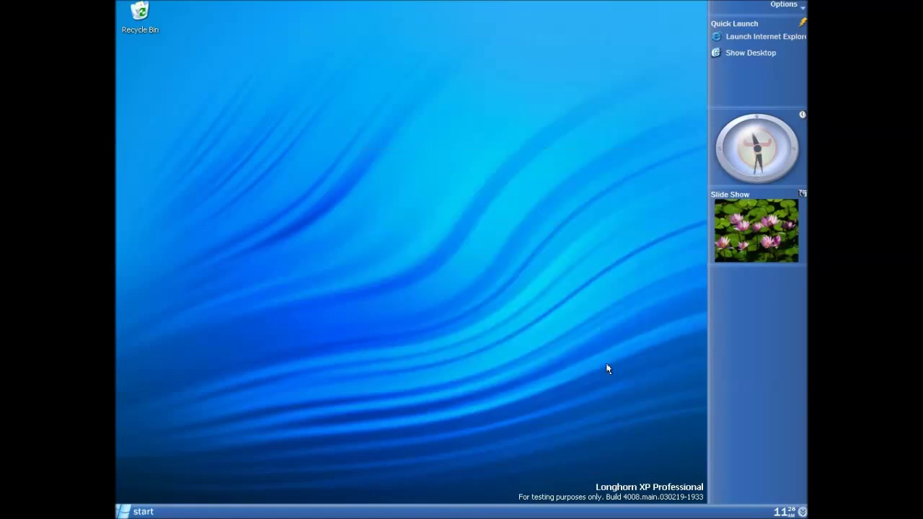
# Set the taskbar side to Right and try out the Start menu and clock in the new position.
pyautogui.rightClick(369, 517)
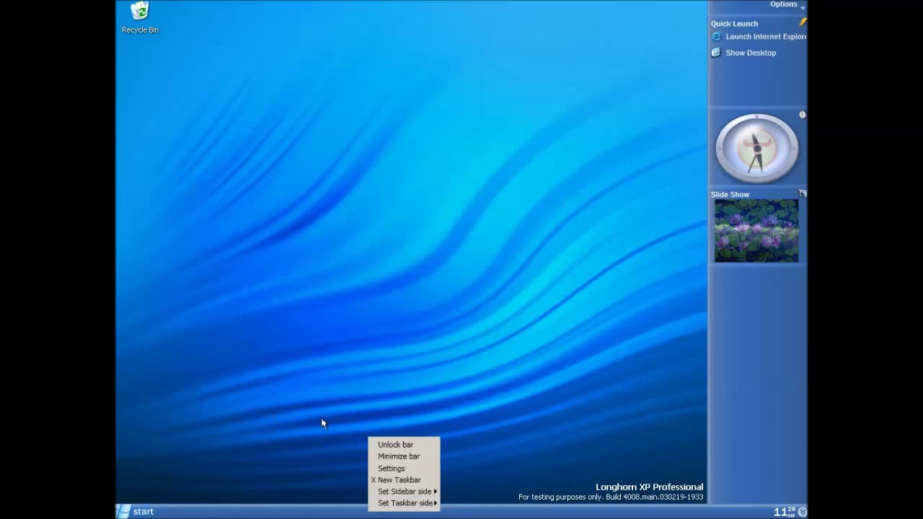
pyautogui.click(369, 331)
pyautogui.rightClick(369, 331)
pyautogui.click(352, 449)
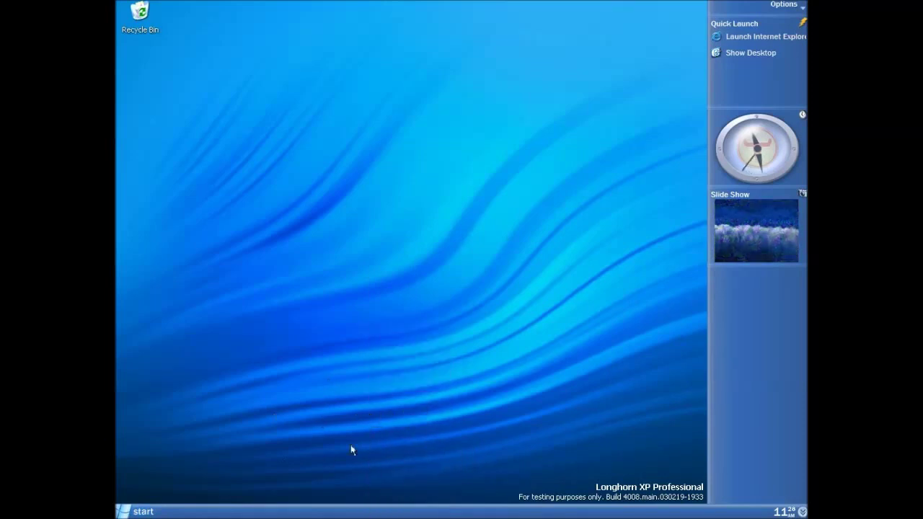
pyautogui.rightClick(342, 514)
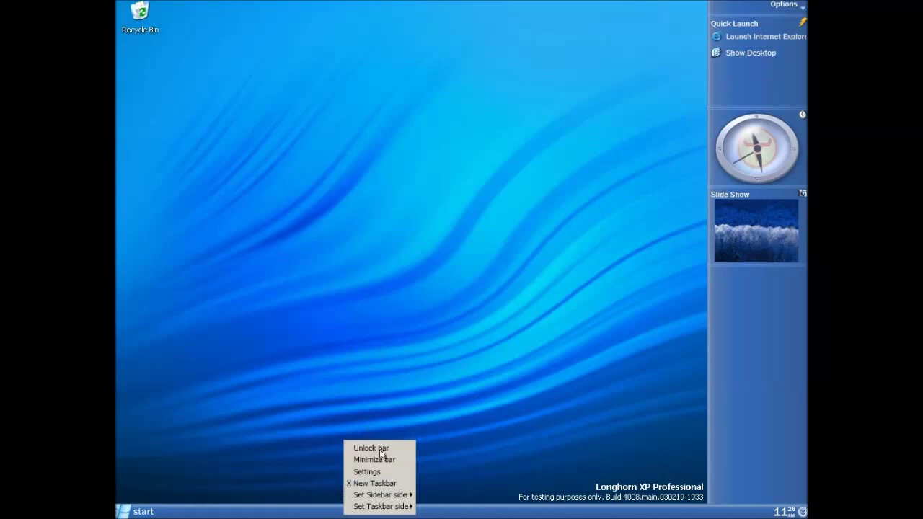
pyautogui.moveTo(383, 496)
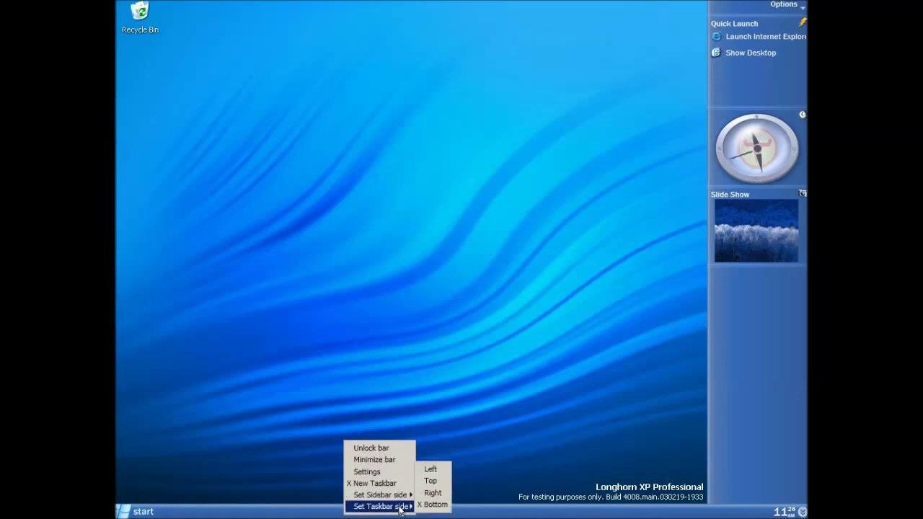
pyautogui.click(432, 494)
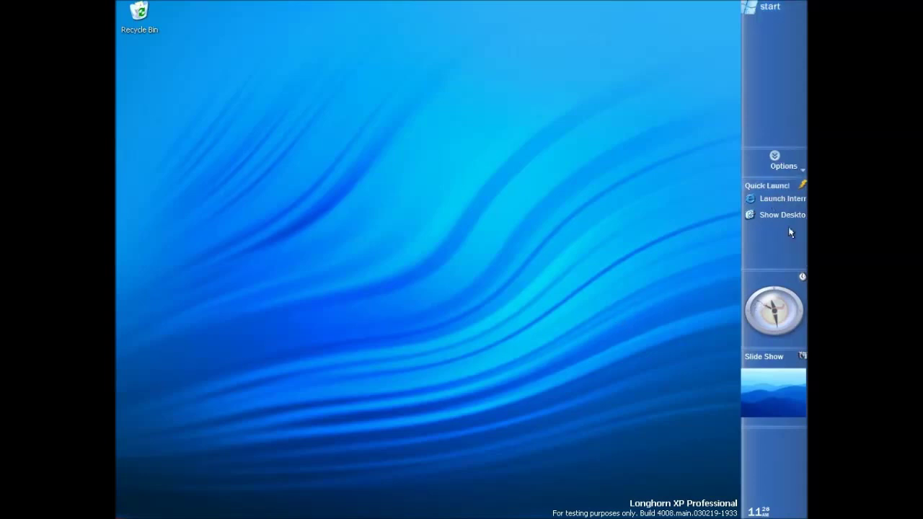
pyautogui.click(768, 13)
pyautogui.click(767, 11)
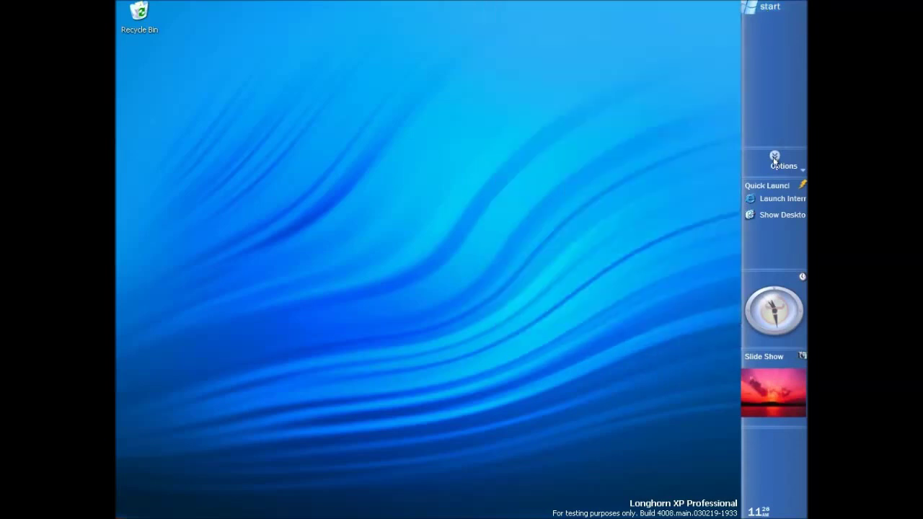
pyautogui.click(774, 507)
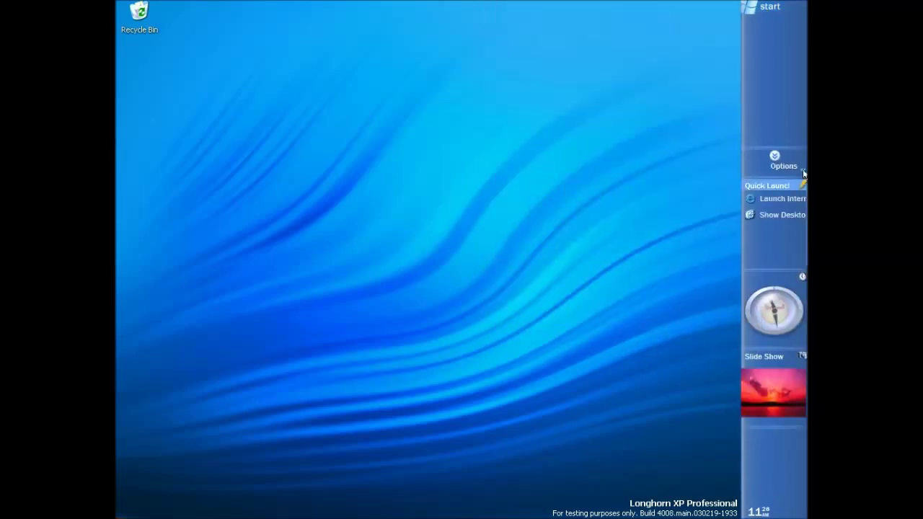
# Set the taskbar side to Top through the Sidebar's options.
pyautogui.click(802, 167)
pyautogui.moveTo(781, 246)
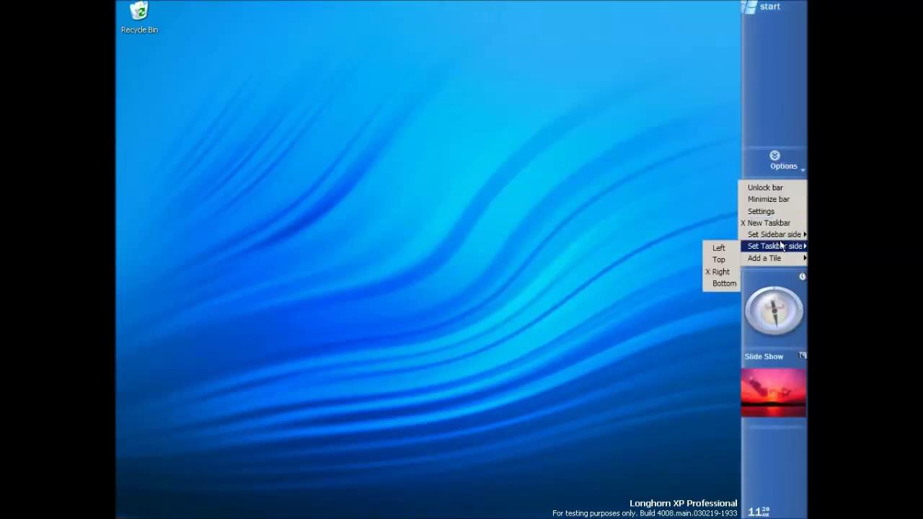
pyautogui.click(718, 260)
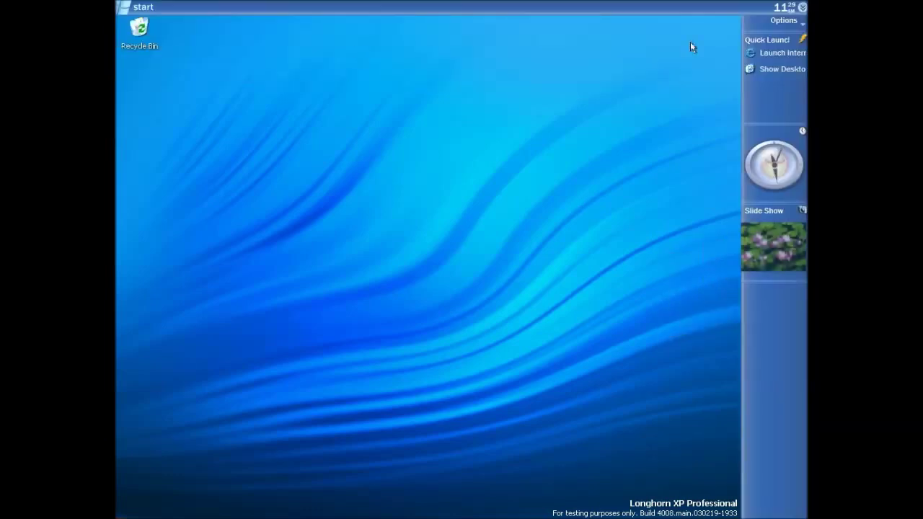
# Set the Sidebar side to Top and from there to Bottom.
pyautogui.rightClick(772, 311)
pyautogui.moveTo(730, 367)
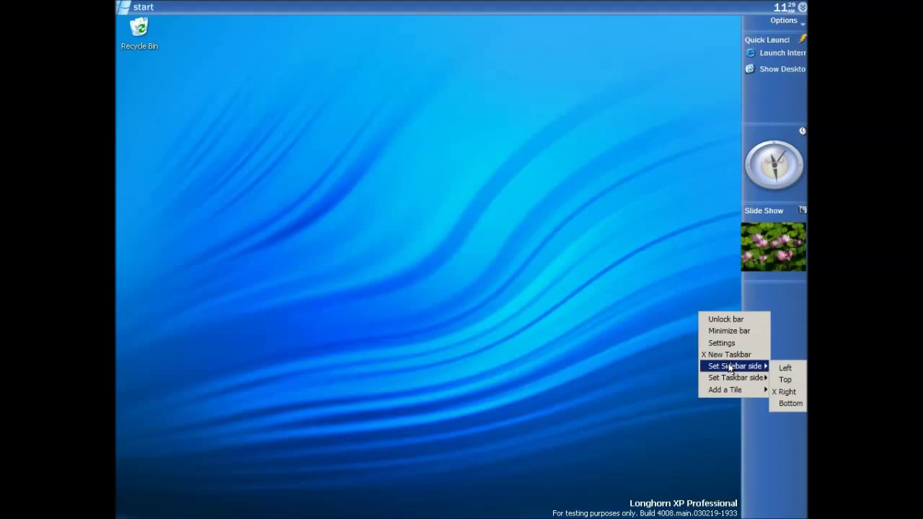
pyautogui.click(784, 379)
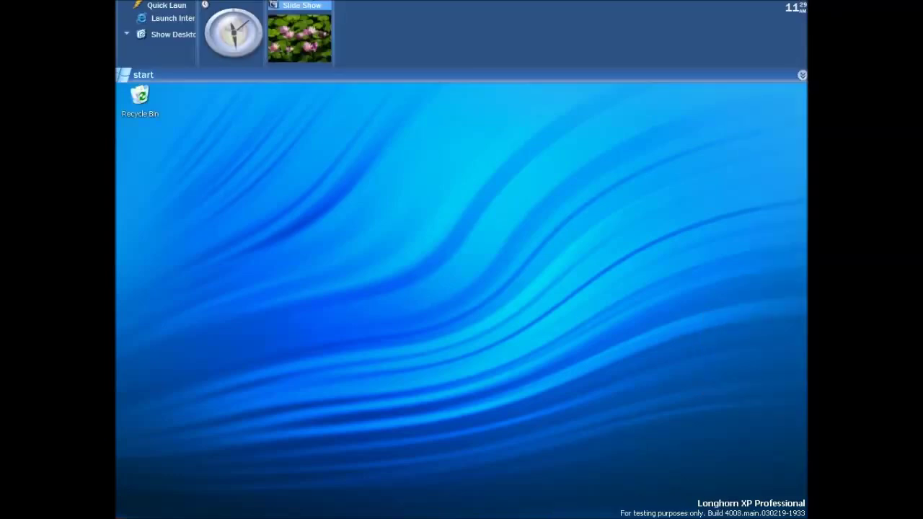
pyautogui.rightClick(411, 21)
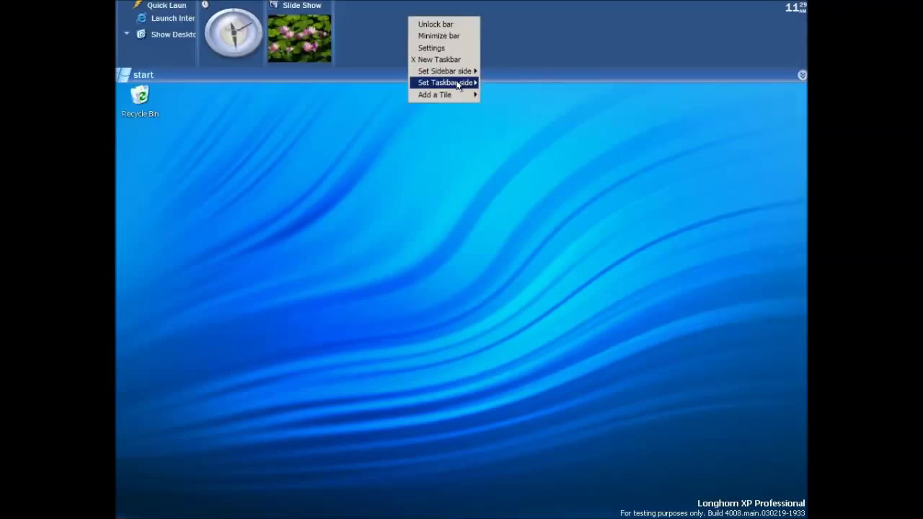
pyautogui.moveTo(459, 81)
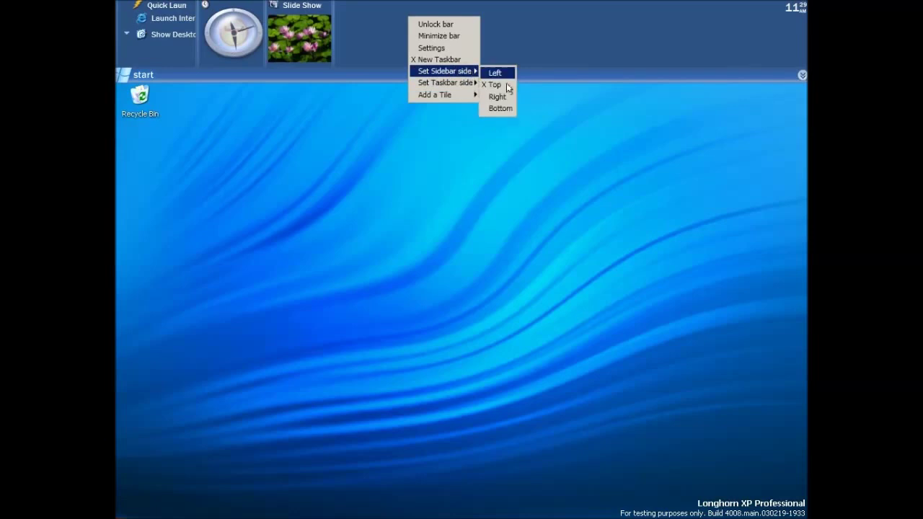
pyautogui.click(496, 108)
# Return the Sidebar from the bottom to the top side, and from there set it to Left.
pyautogui.rightClick(425, 478)
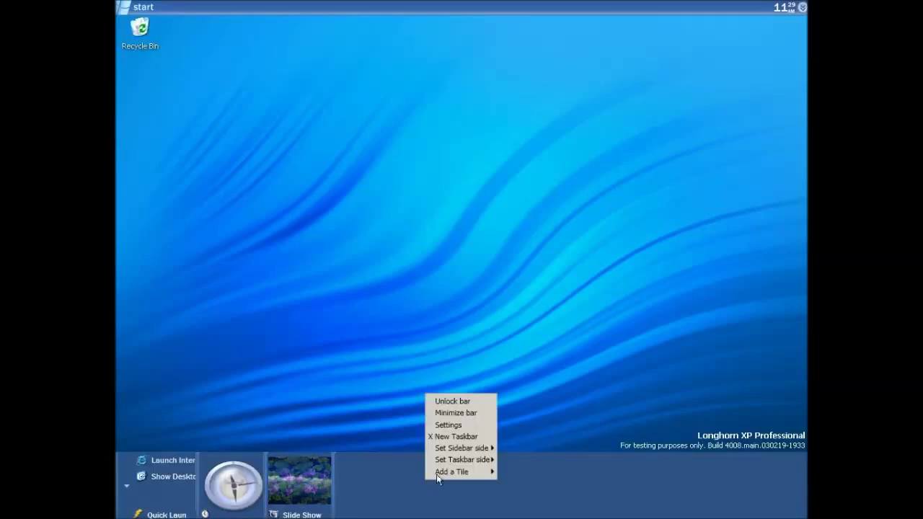
pyautogui.moveTo(459, 459)
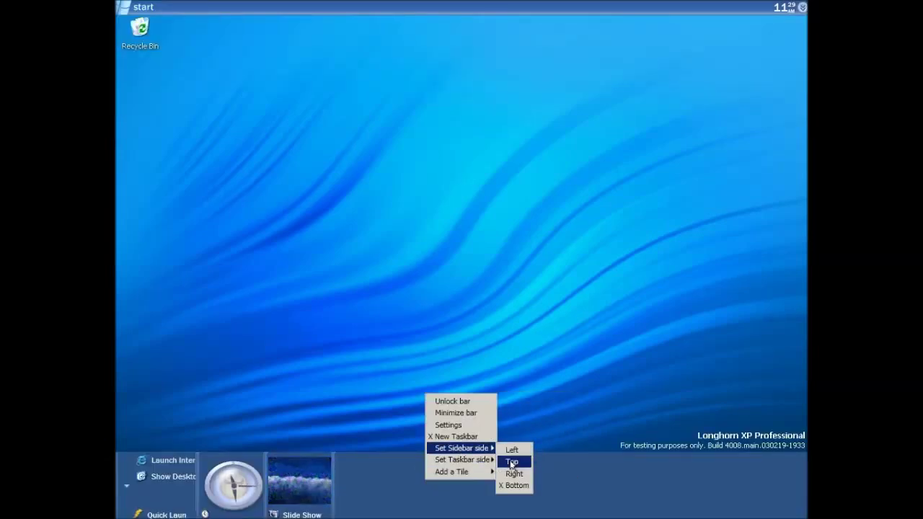
pyautogui.click(511, 462)
pyautogui.rightClick(369, 25)
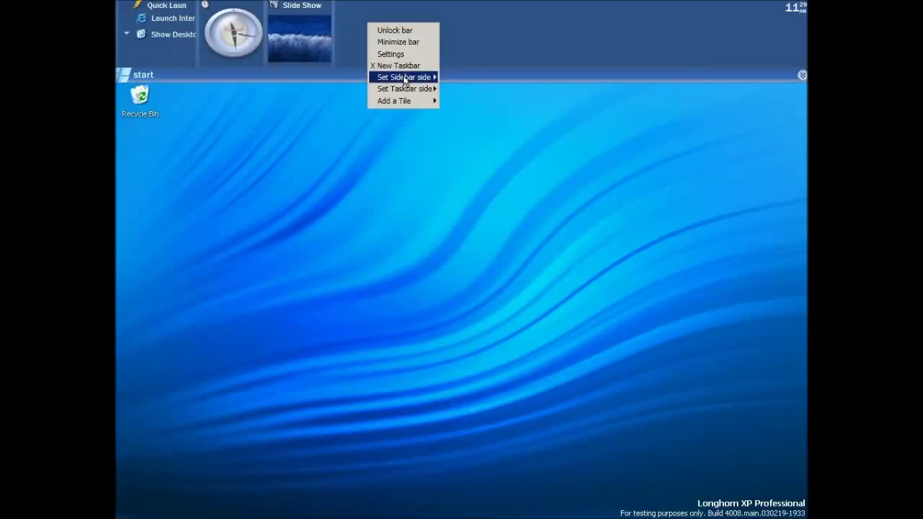
pyautogui.click(454, 77)
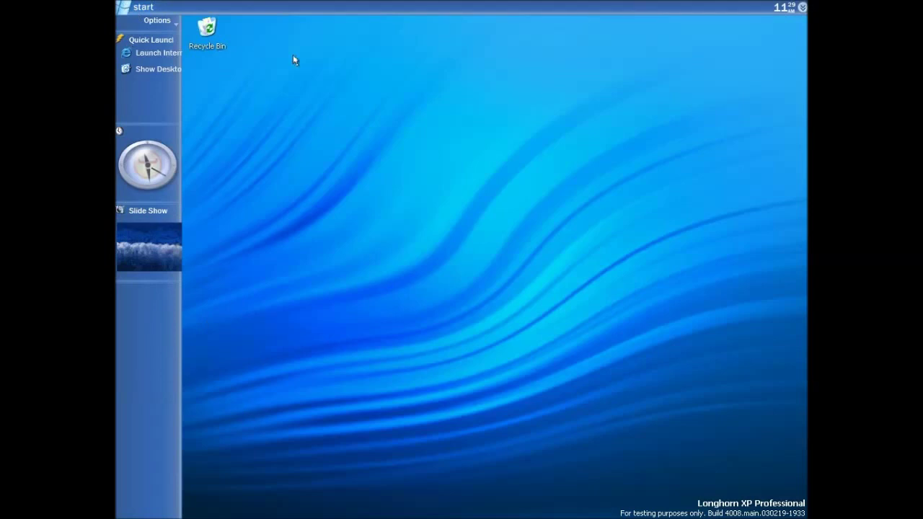
# Open the Sidebar's settings and disable the Sidebar in Taskbar and Start Menu Properties, applying the change.
pyautogui.rightClick(136, 368)
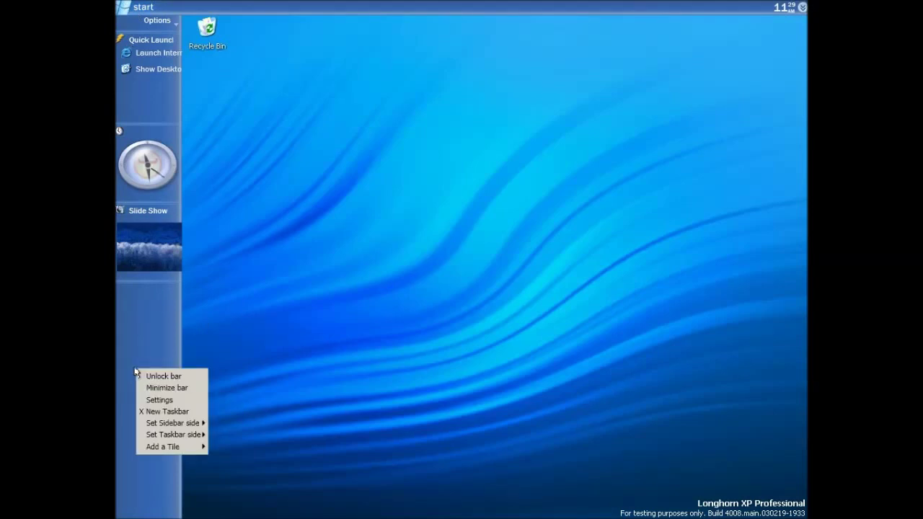
pyautogui.click(168, 401)
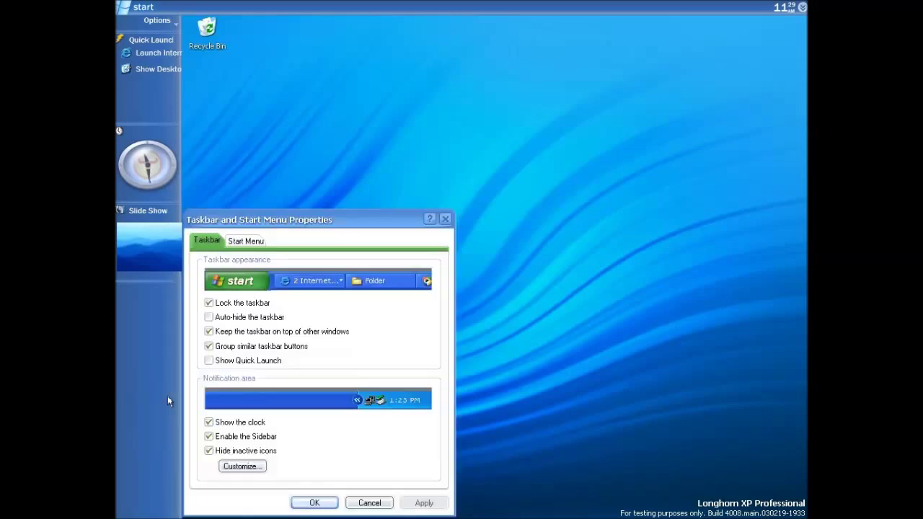
pyautogui.click(231, 441)
pyautogui.click(424, 503)
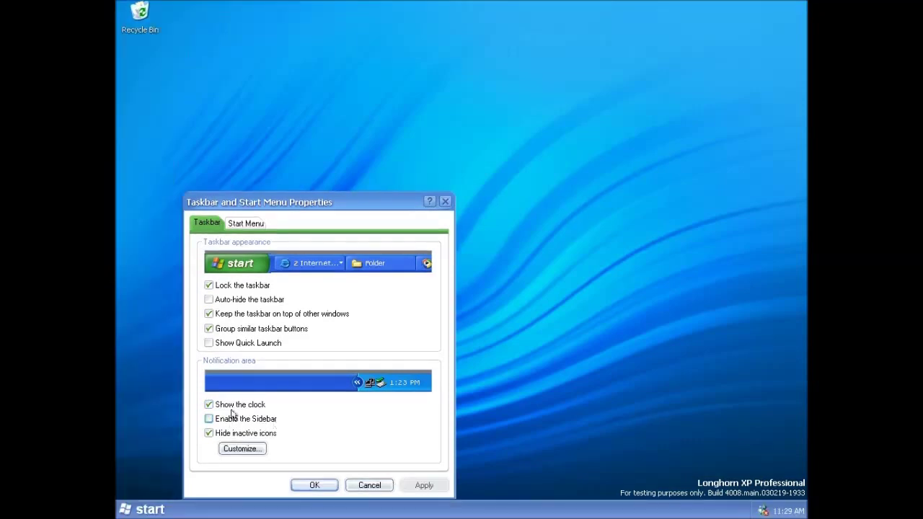
# Hide the taskbar clock, apply the change, and close Taskbar and Start Menu Properties.
pyautogui.click(231, 408)
pyautogui.click(424, 485)
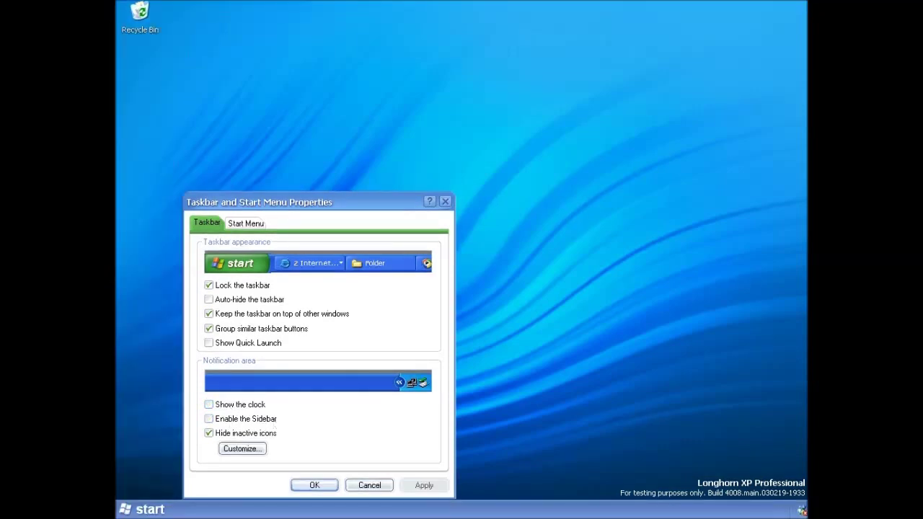
pyautogui.click(311, 485)
# Open My Contacts from the Start menu and move its window to the upper part of the desktop.
pyautogui.press('super')
pyautogui.click(291, 273)
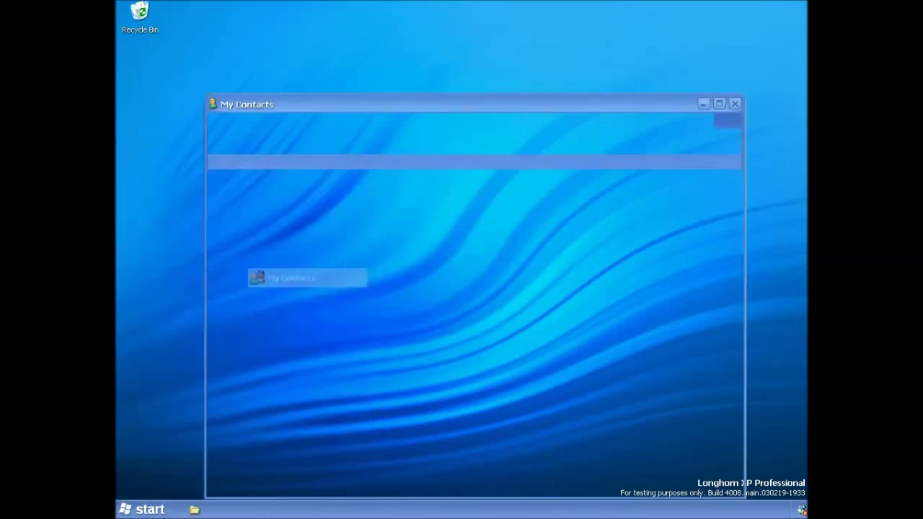
pyautogui.moveTo(483, 98); pyautogui.dragTo(466, 41)
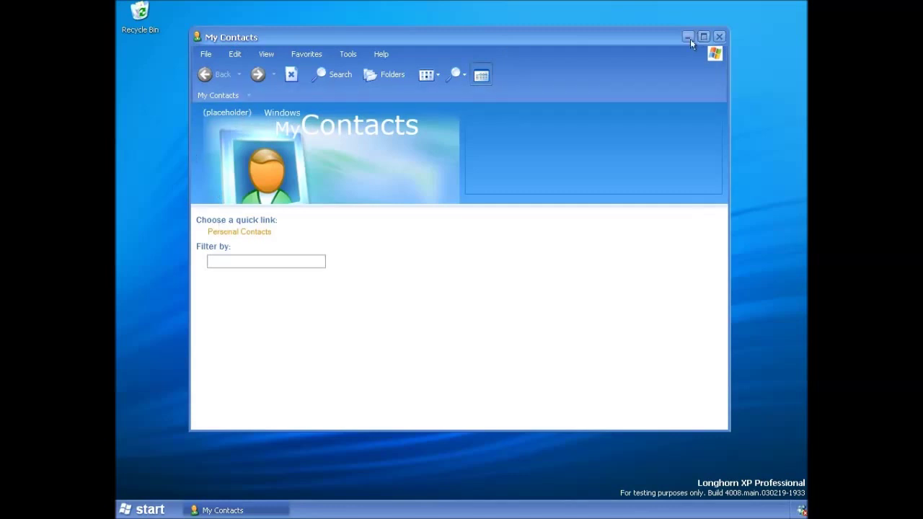
# Open Hardware and Devices, bring My Contacts forward and reposition it, and return to Hardware and Devices to view the VBOX HARDDISK entry.
pyautogui.click(144, 510)
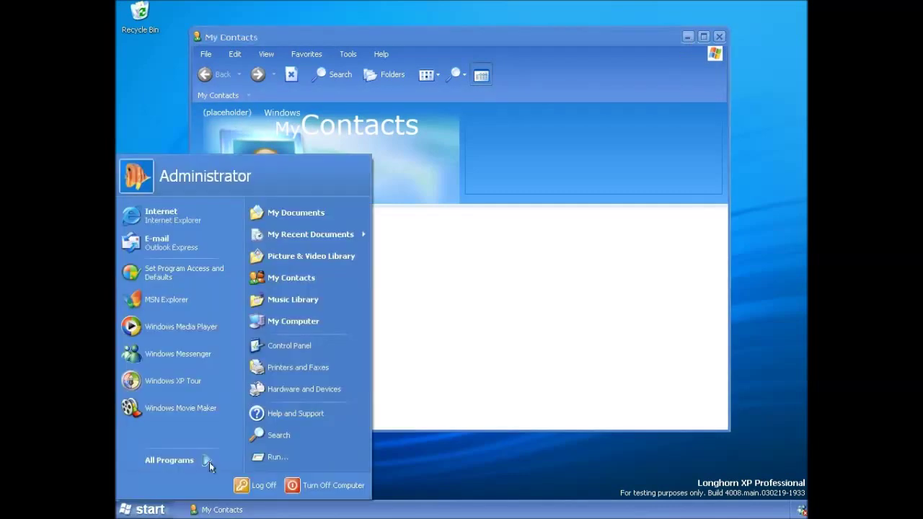
pyautogui.click(285, 390)
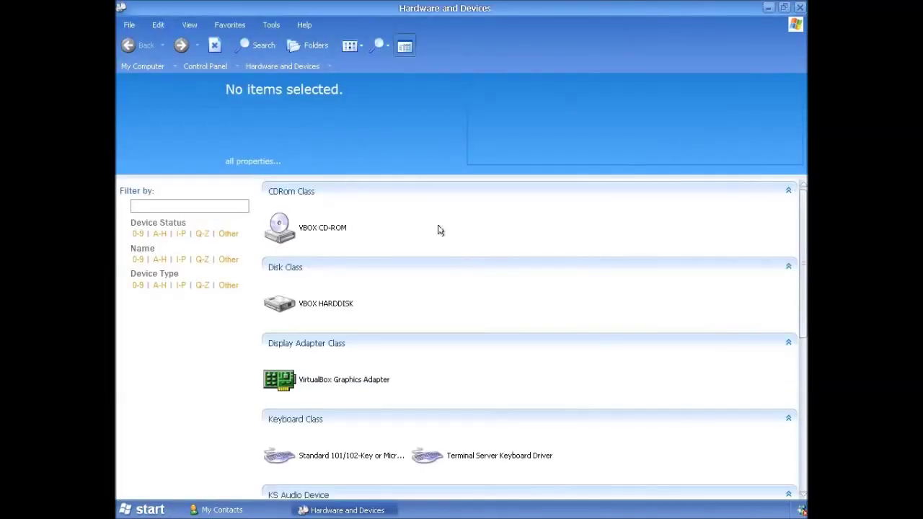
pyautogui.click(231, 509)
pyautogui.moveTo(346, 37); pyautogui.dragTo(311, 54)
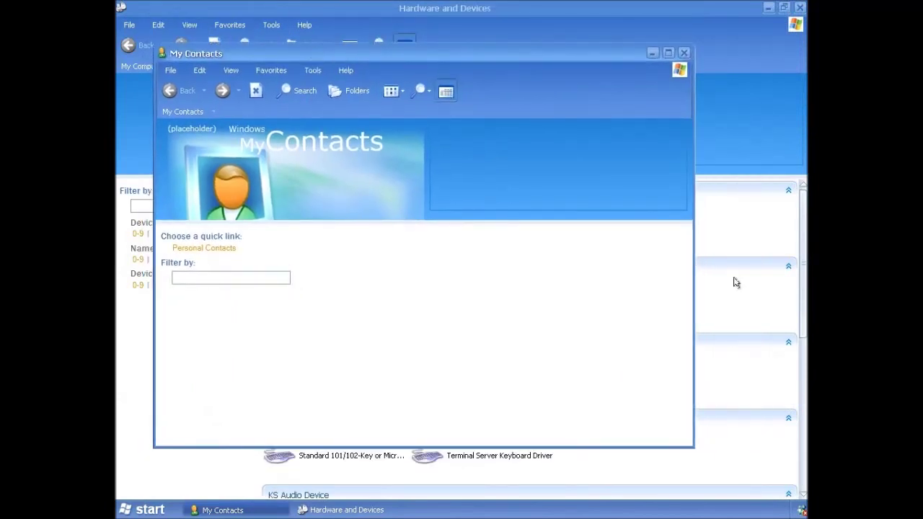
pyautogui.click(732, 393)
pyautogui.moveTo(285, 315)
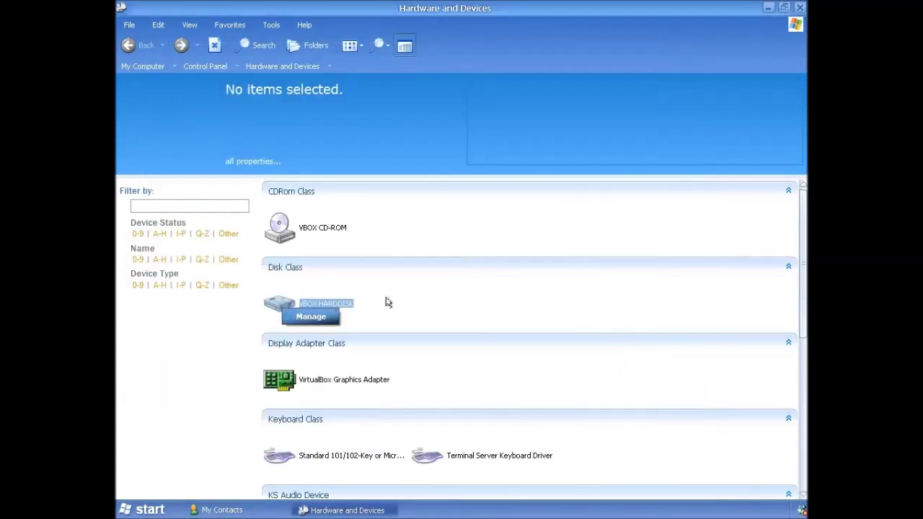
# Bring My Contacts back to the front, then close both the My Contacts and Hardware and Devices windows.
pyautogui.click(200, 510)
pyautogui.click(148, 512)
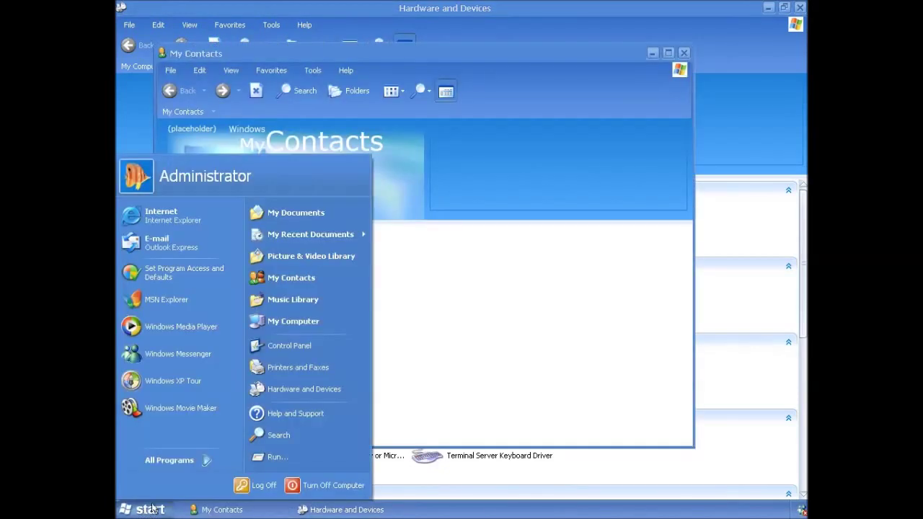
pyautogui.click(640, 317)
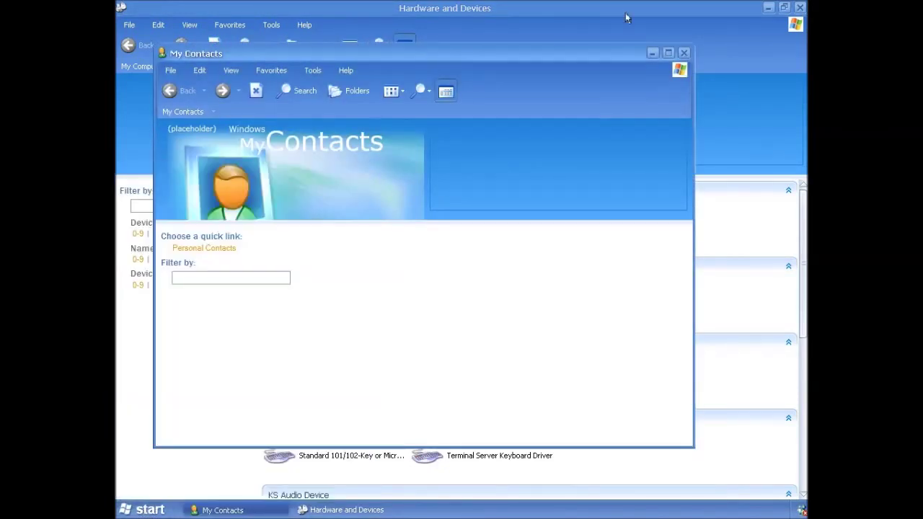
pyautogui.click(684, 53)
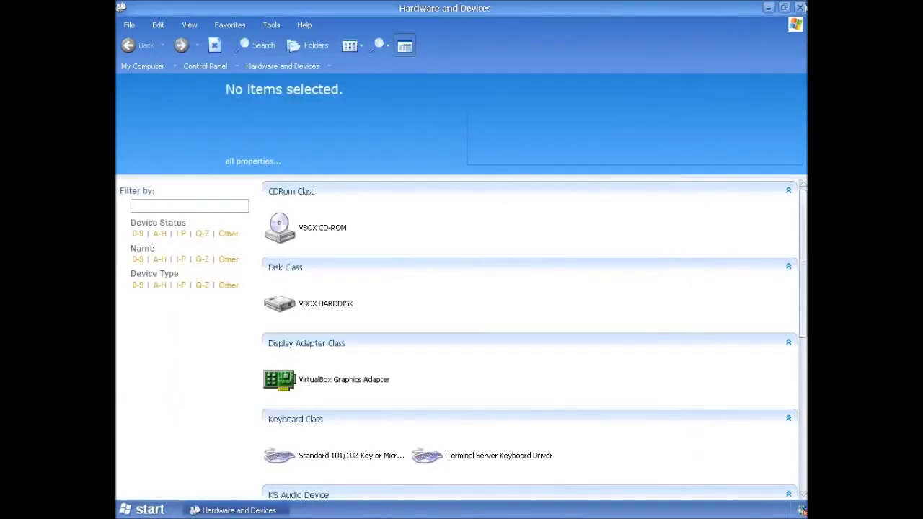
pyautogui.click(799, 7)
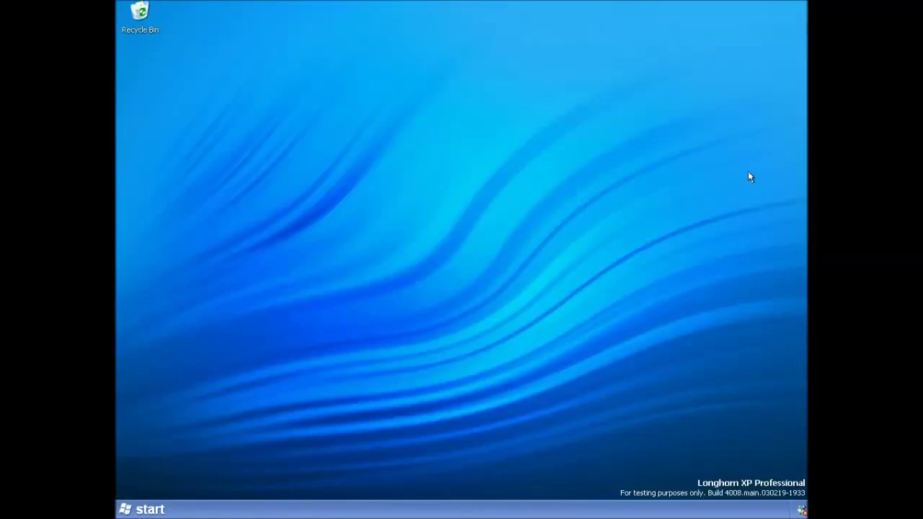